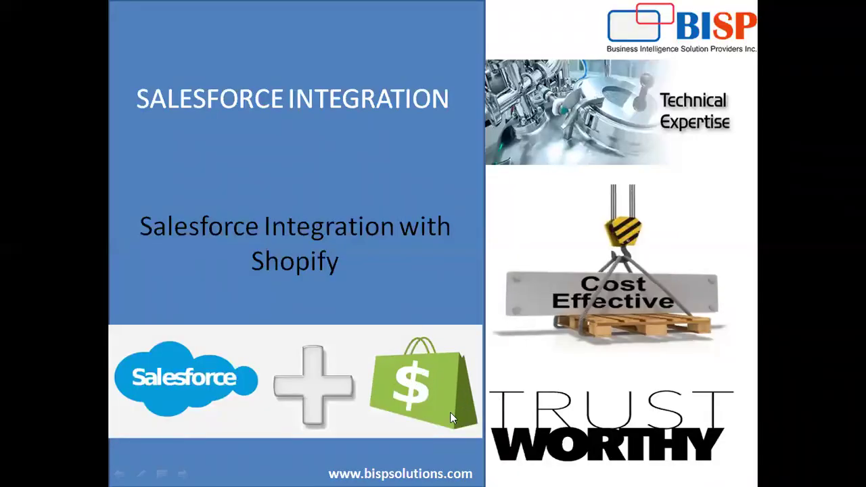
# Leave the 'Salesforce Integration with Shopify' slide to show the open browser windows
pyautogui.moveTo(311, 473)
pyautogui.press('super')
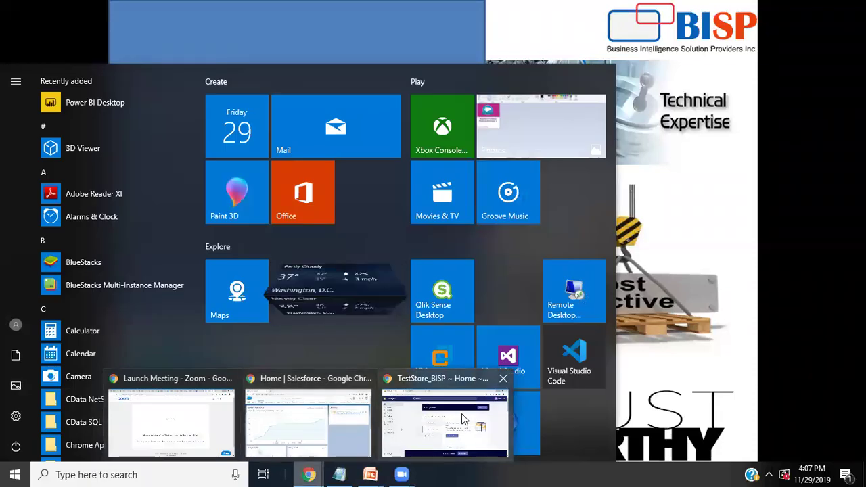
# Glance at the Salesforce home window, then return to the TestStore_BISP Shopify admin
pyautogui.click(462, 413)
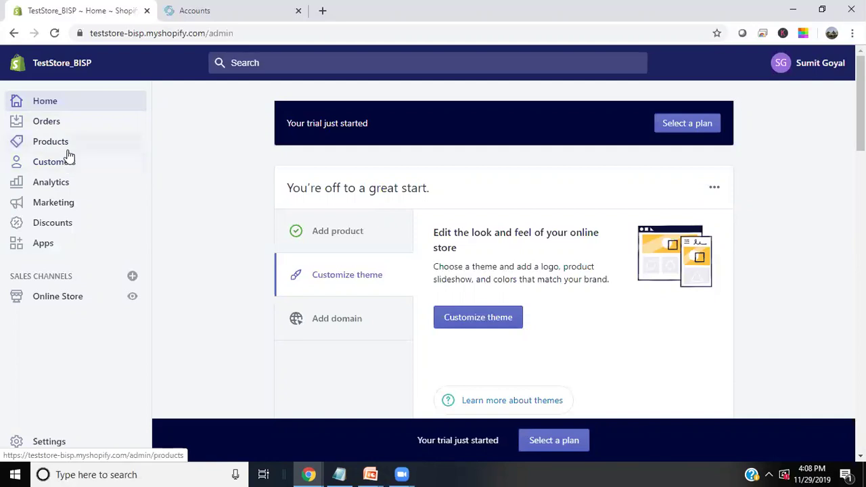
pyautogui.click(309, 474)
pyautogui.click(310, 424)
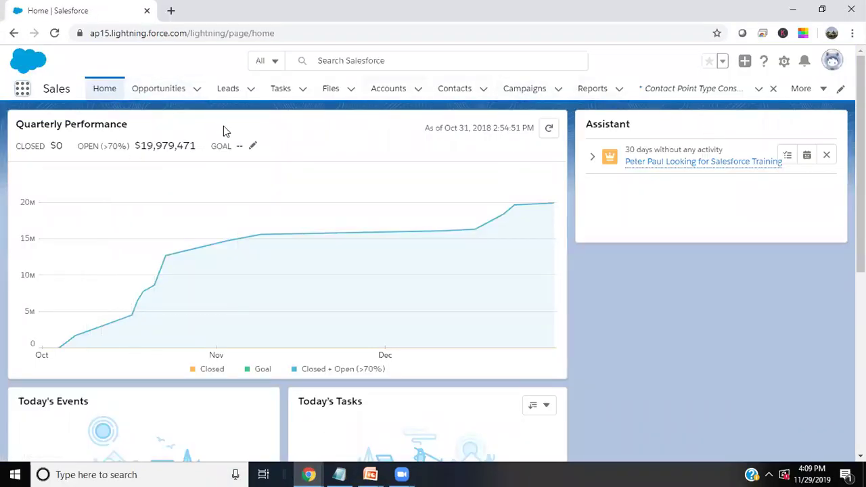
pyautogui.click(309, 474)
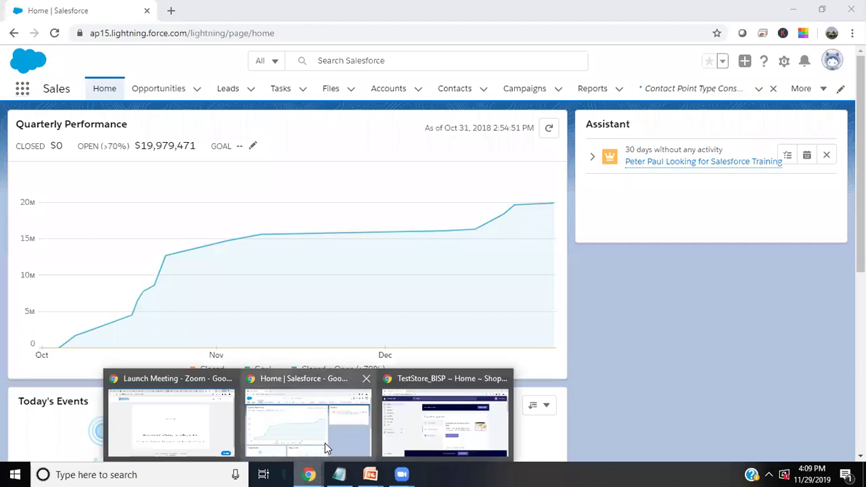
pyautogui.click(444, 426)
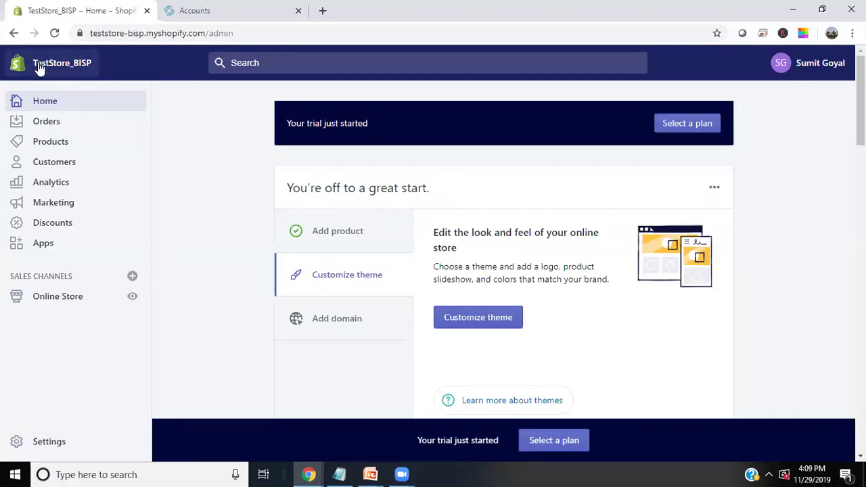
pyautogui.click(52, 444)
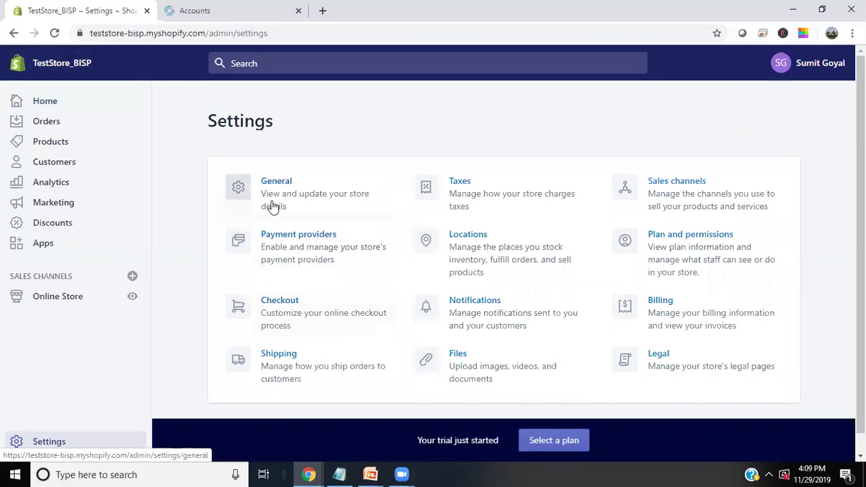
pyautogui.click(277, 183)
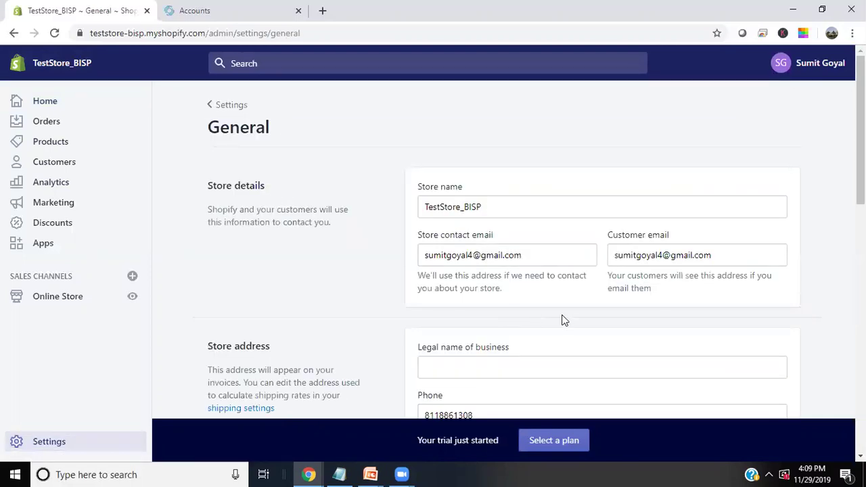
pyautogui.scroll(-3, 557, 315)
pyautogui.scroll(-8, 556, 311)
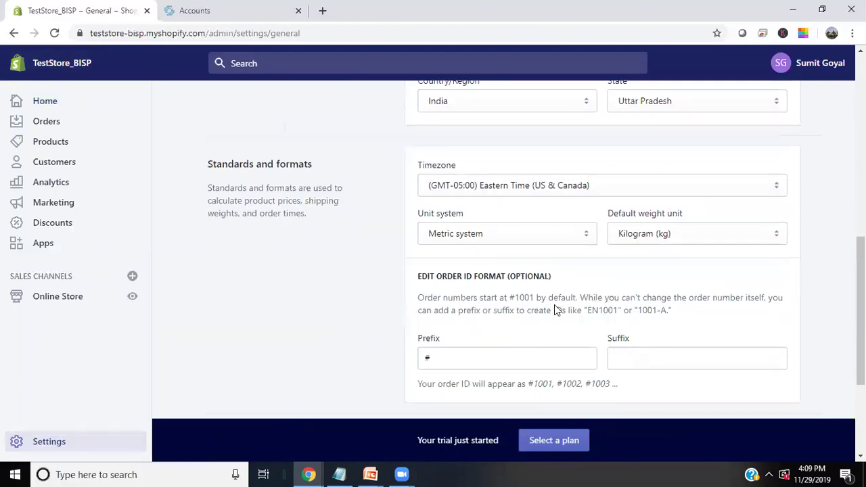
pyautogui.scroll(10, 554, 310)
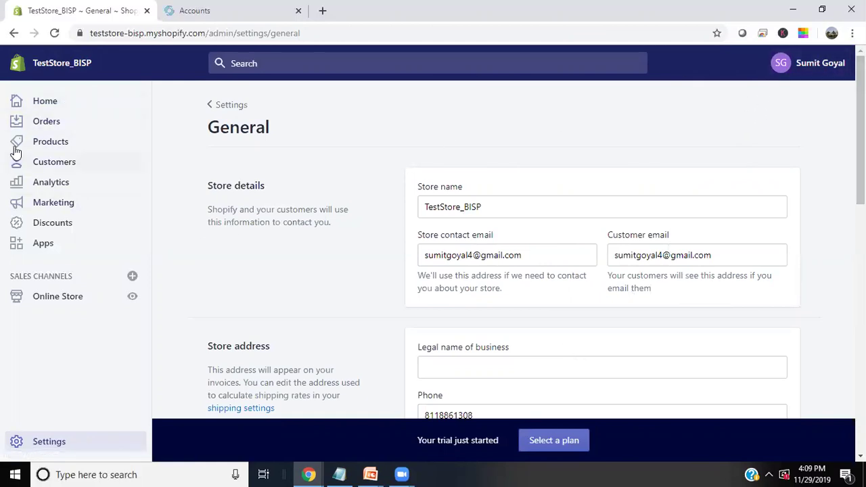
pyautogui.click(43, 106)
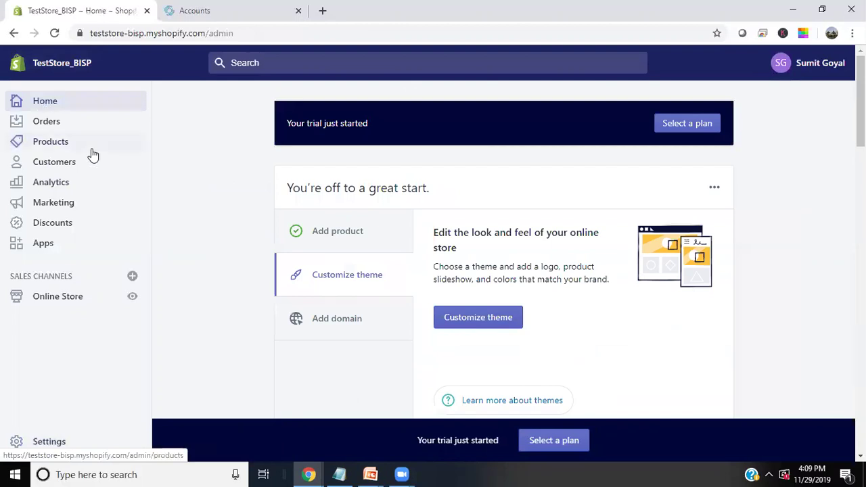
# On the OneSaaS page, open sync management, then go back to the connections list
pyautogui.click(218, 5)
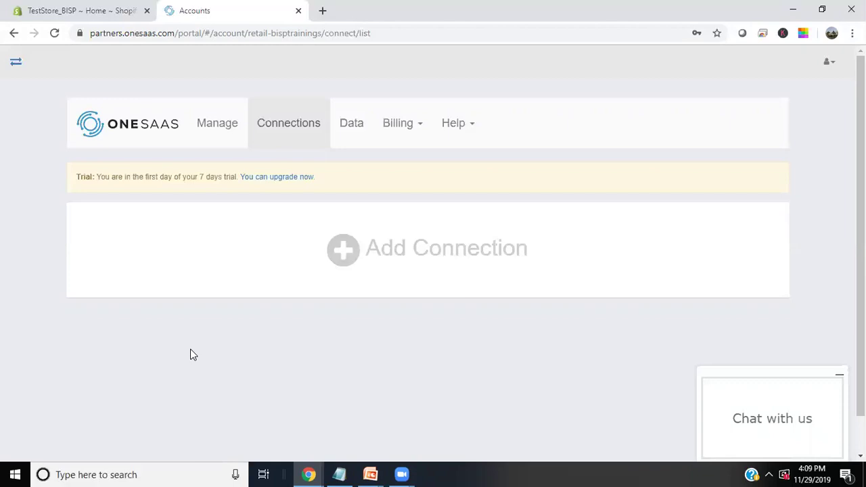
pyautogui.click(219, 126)
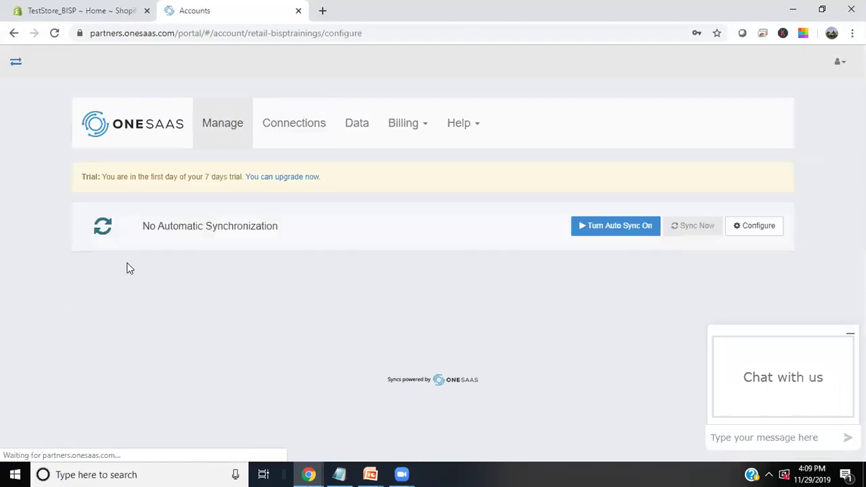
pyautogui.hotkey('alt', 'Left')
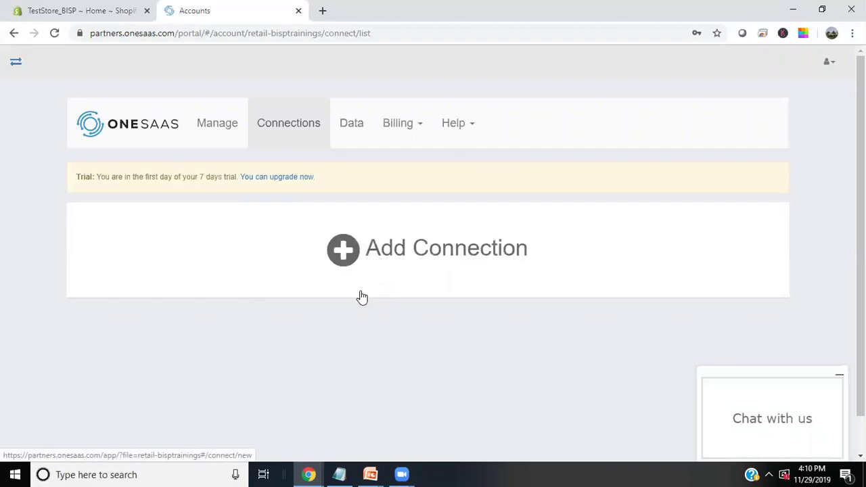
# Check the Salesforce and Shopify windows, then open the OneSaaS accounts list
pyautogui.click(58, 7)
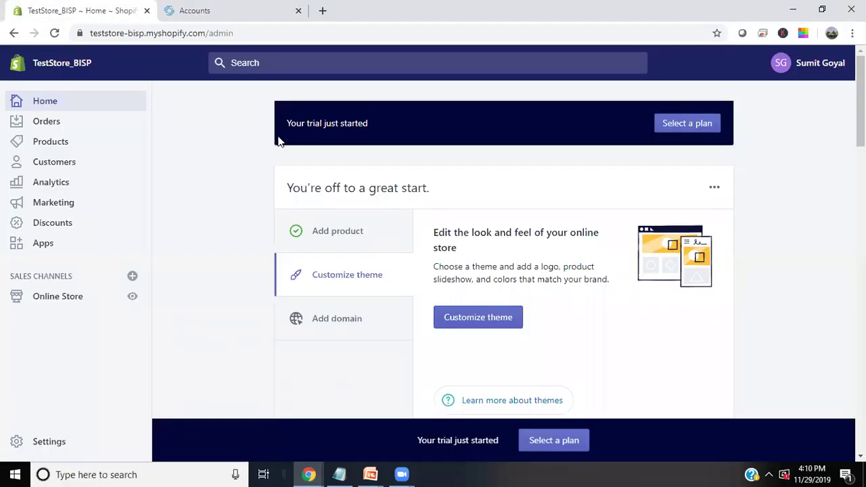
pyautogui.moveTo(308, 473)
pyautogui.click(332, 410)
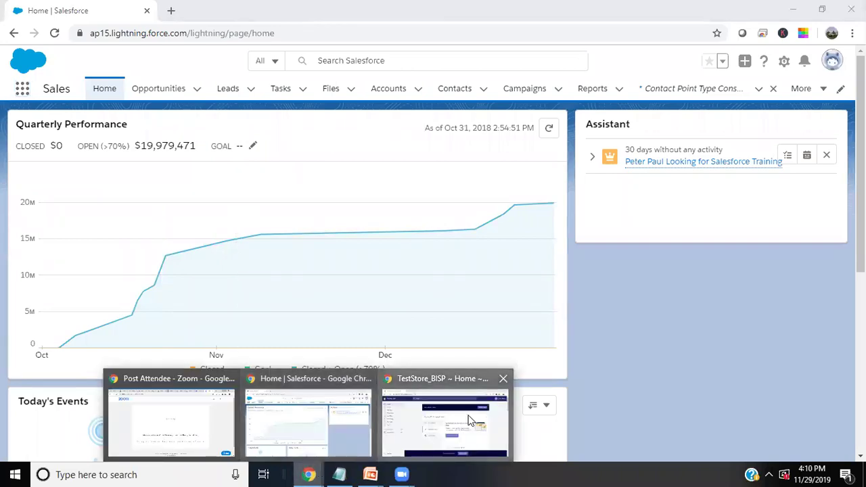
pyautogui.click(471, 419)
pyautogui.click(228, 6)
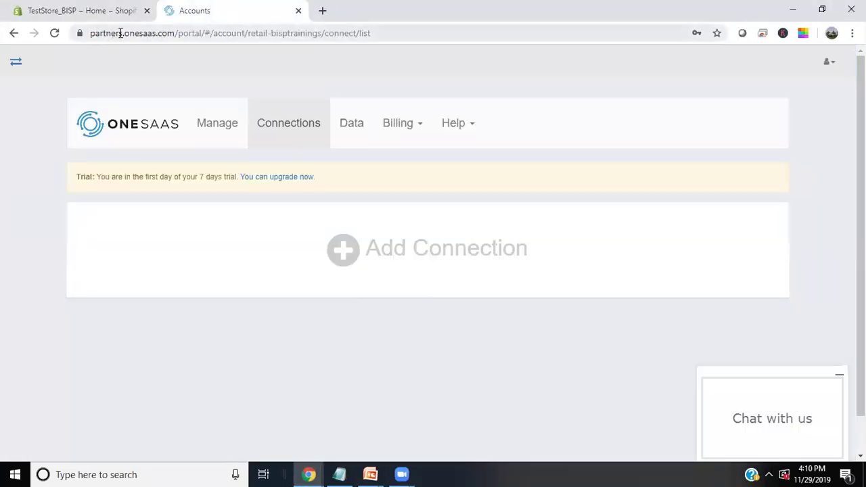
pyautogui.moveTo(120, 32); pyautogui.dragTo(179, 32)
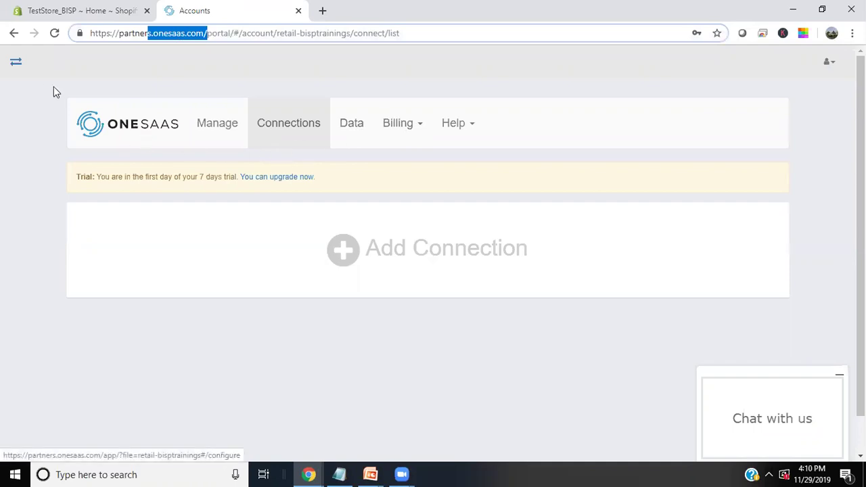
pyautogui.click(17, 62)
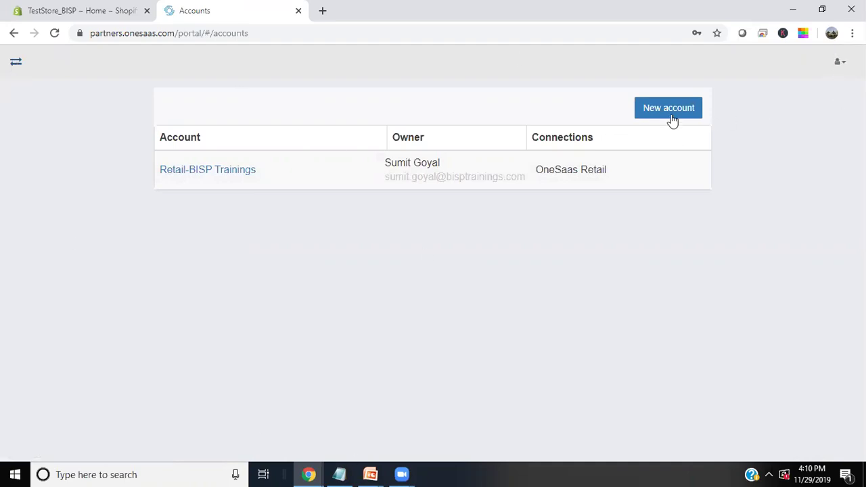
# Add a new connection to Retail-BISP Trainings and browse down to the ECommerce apps
pyautogui.click(207, 171)
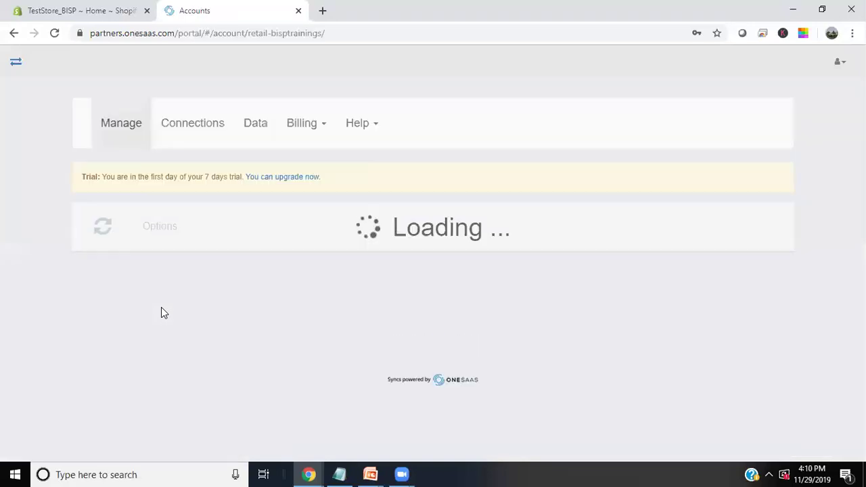
pyautogui.click(188, 123)
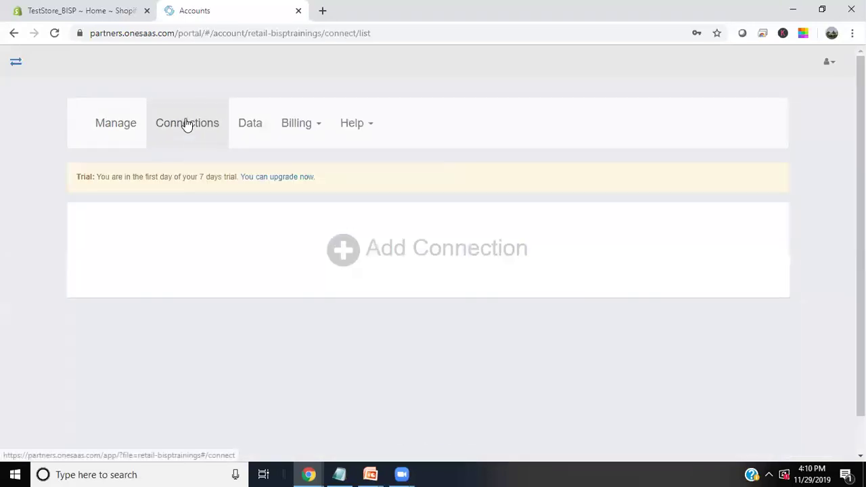
pyautogui.click(377, 251)
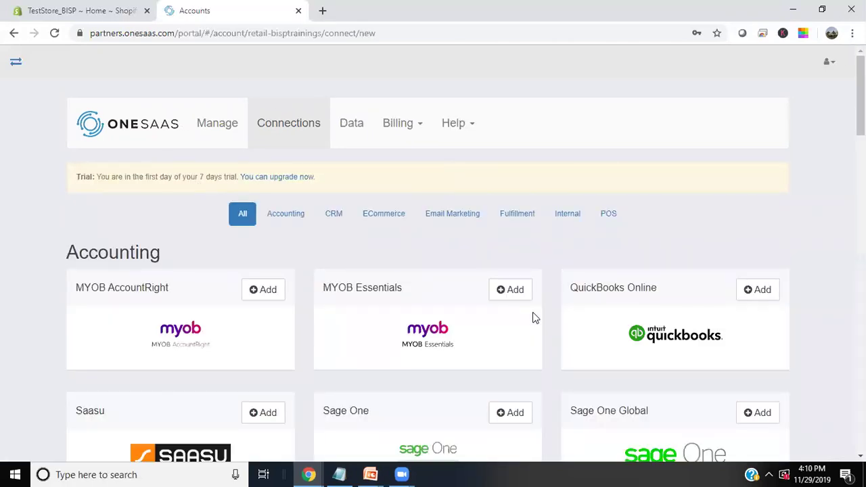
pyautogui.scroll(-5, 531, 313)
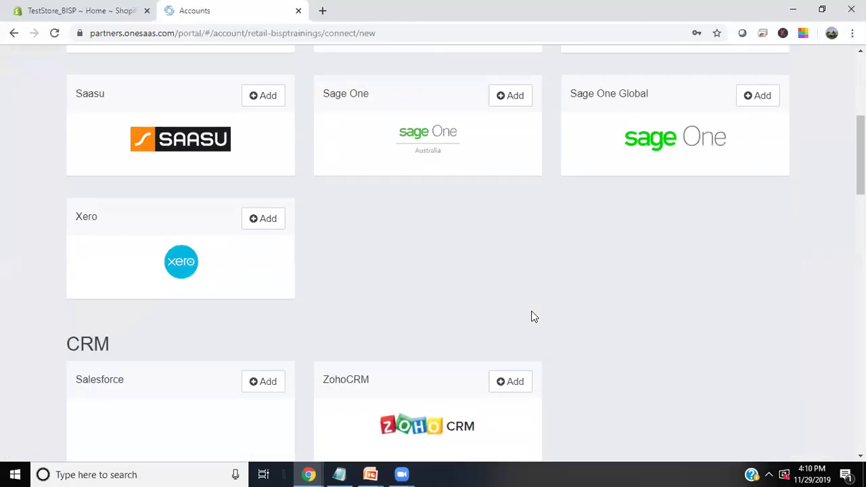
pyautogui.scroll(-5, 531, 315)
pyautogui.scroll(-12, 532, 316)
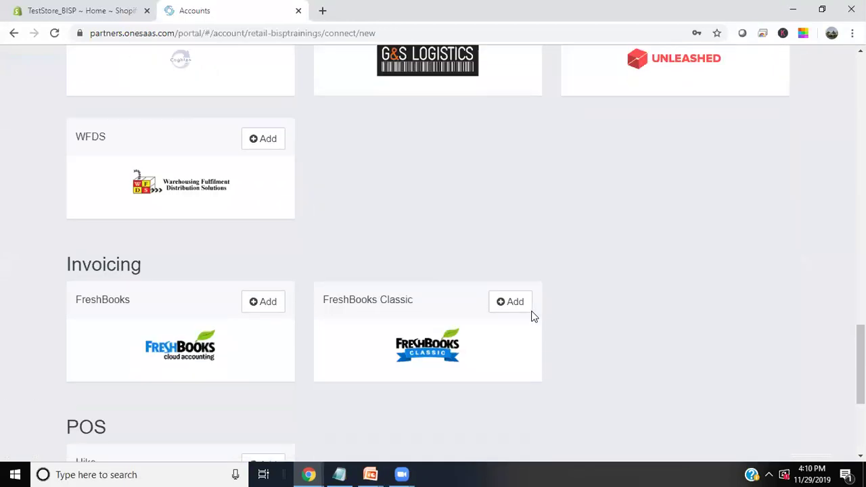
pyautogui.scroll(12, 532, 316)
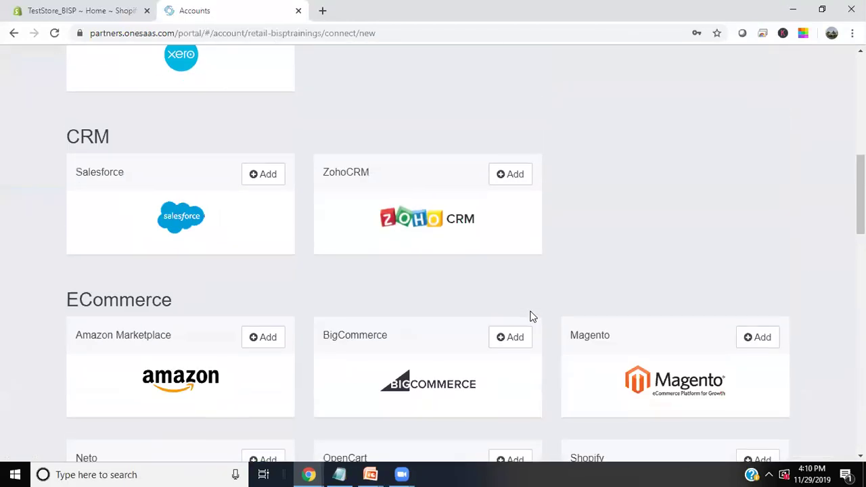
pyautogui.scroll(-3, 532, 316)
pyautogui.scroll(-3, 531, 316)
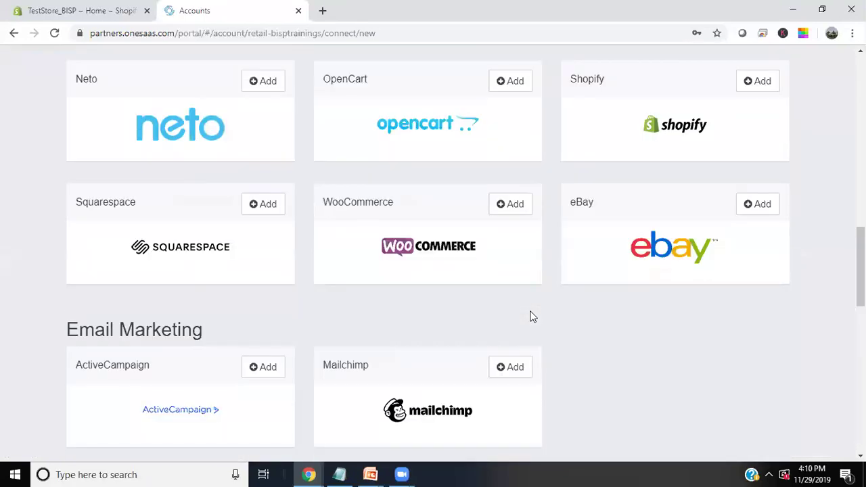
pyautogui.scroll(2, 527, 313)
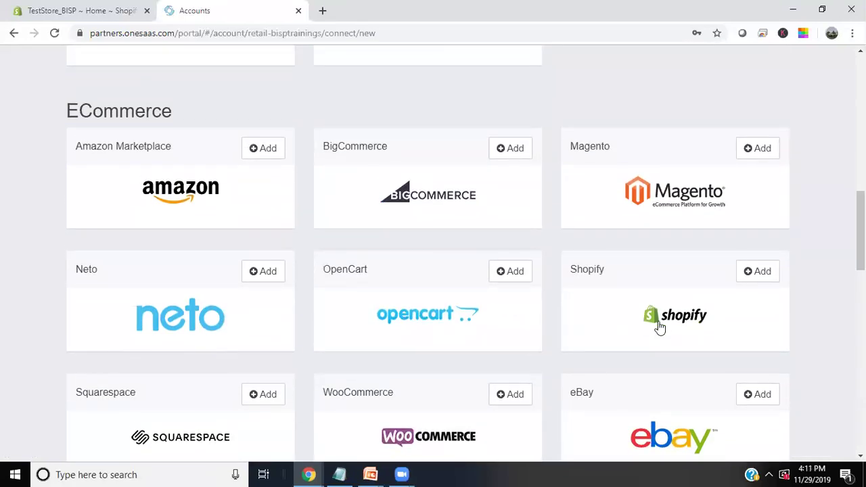
pyautogui.scroll(2, 77, 137)
pyautogui.scroll(-3, 427, 290)
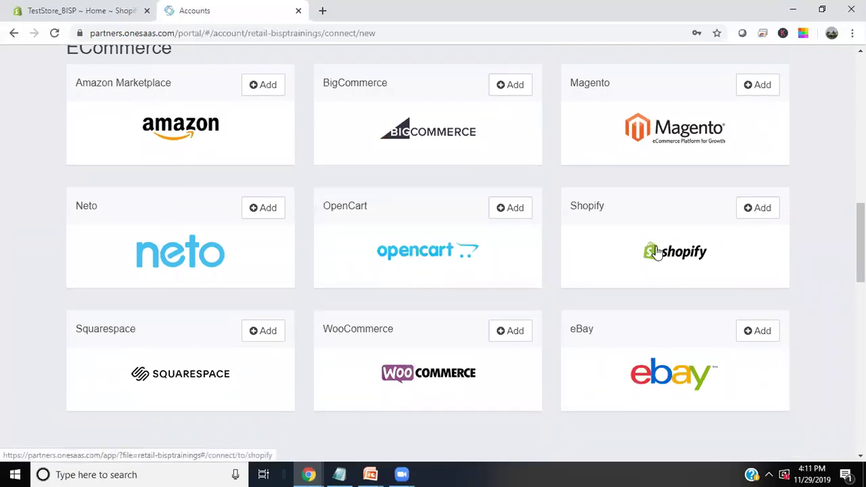
# Add Shopify and choose Connect to Shopify as an existing Shopify customer
pyautogui.click(755, 213)
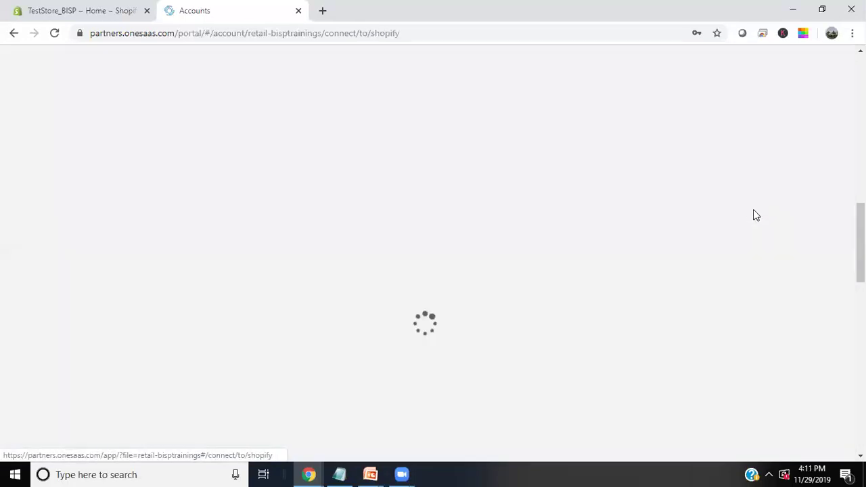
pyautogui.scroll(-2, 453, 339)
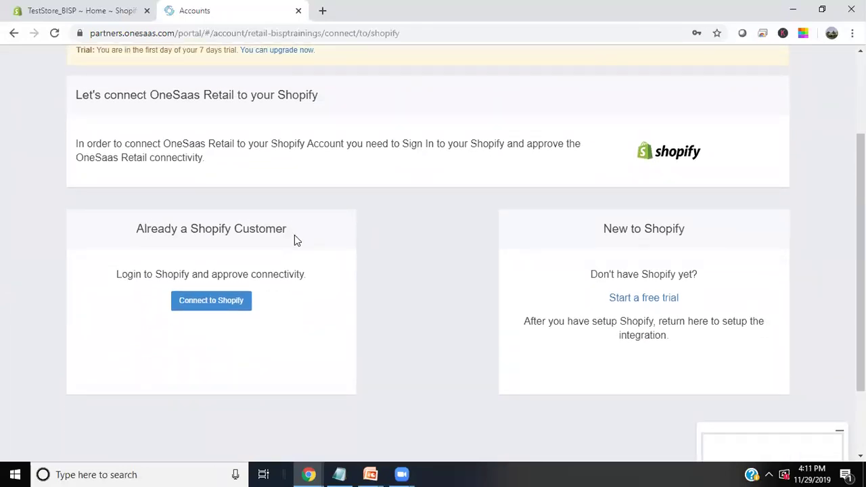
pyautogui.moveTo(124, 273); pyautogui.dragTo(300, 274)
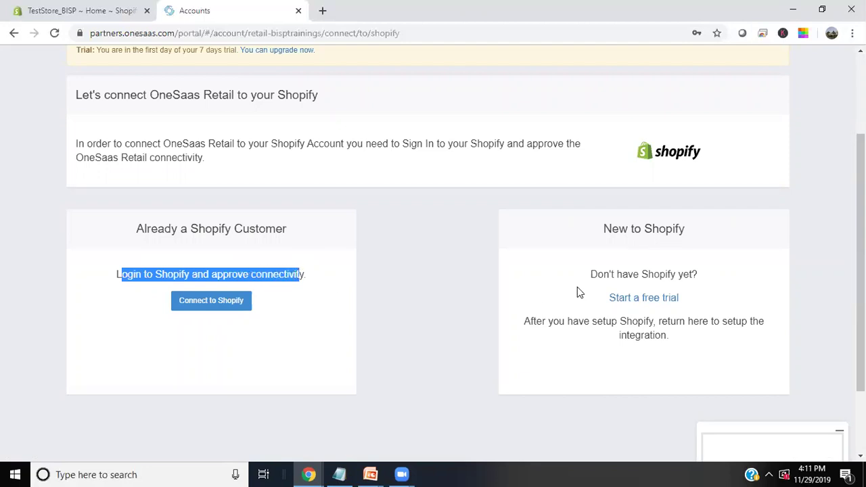
pyautogui.moveTo(638, 274); pyautogui.dragTo(706, 275)
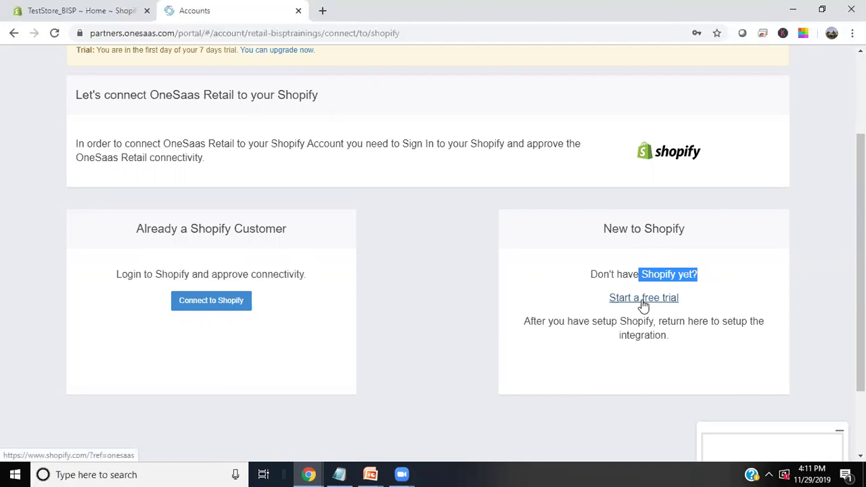
pyautogui.click(192, 303)
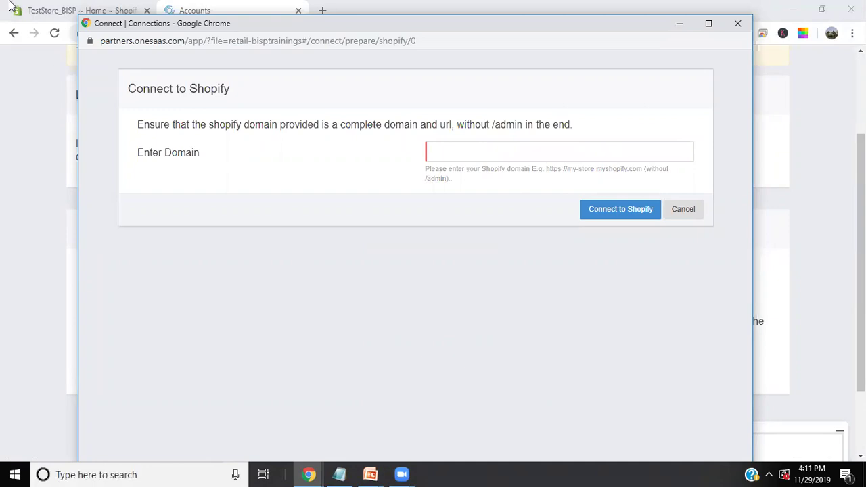
# Copy teststore-bisp.myshopify.com from the Shopify admin and submit it as the domain
pyautogui.click(63, 8)
pyautogui.click(146, 38)
pyautogui.click(121, 31)
pyautogui.moveTo(91, 32); pyautogui.dragTo(237, 34)
pyautogui.hotkey('ctrl', 'c')
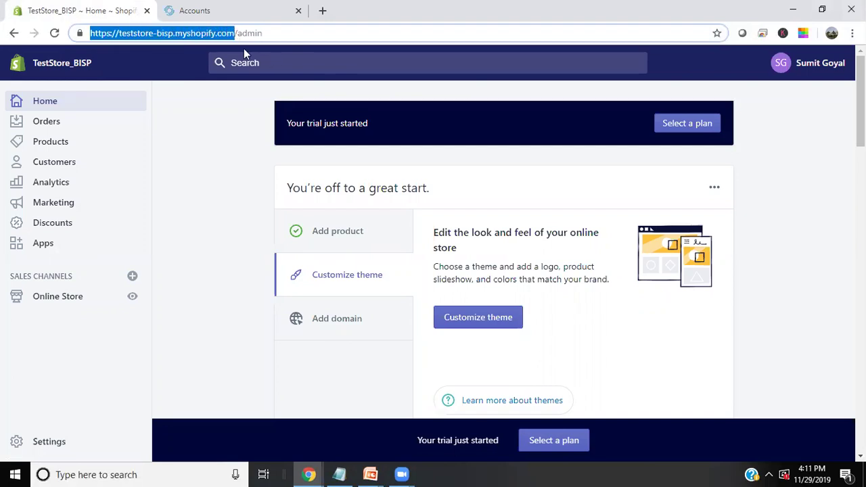
pyautogui.hotkey('alt', 'Tab')
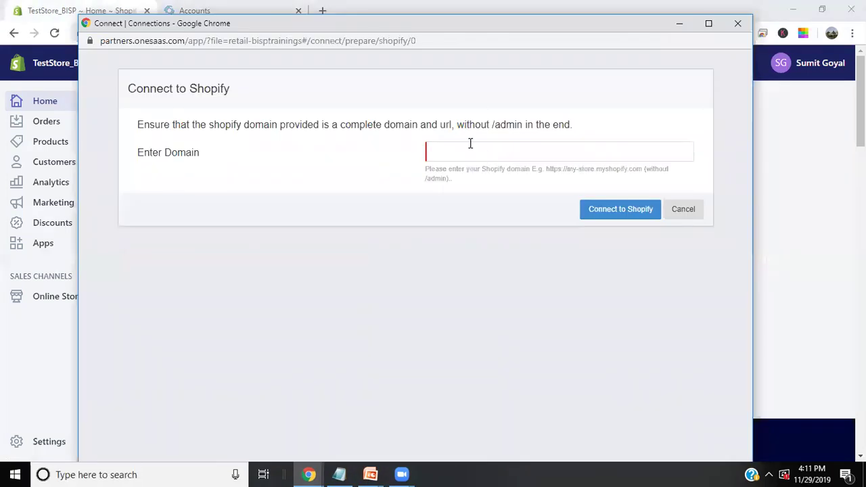
pyautogui.hotkey('ctrl', 'v')
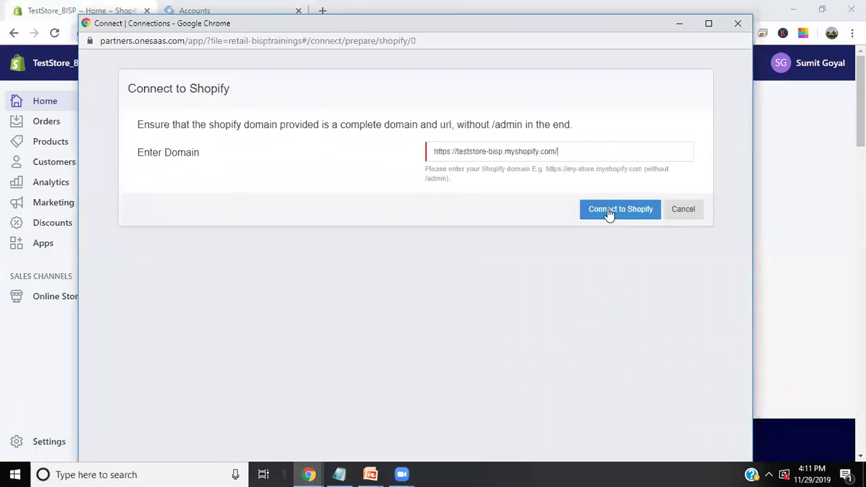
pyautogui.click(609, 213)
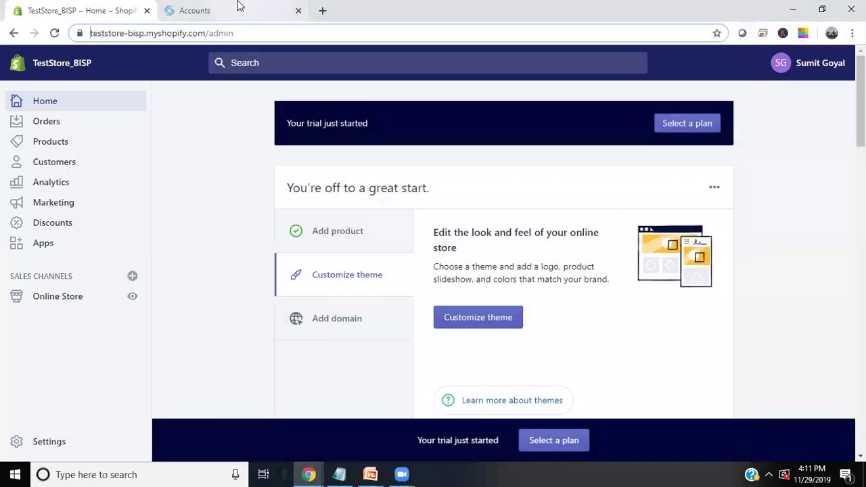
pyautogui.click(238, 7)
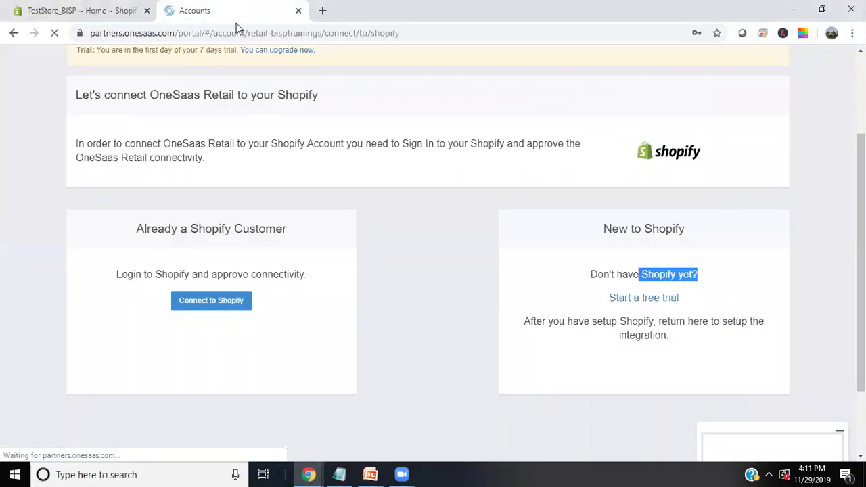
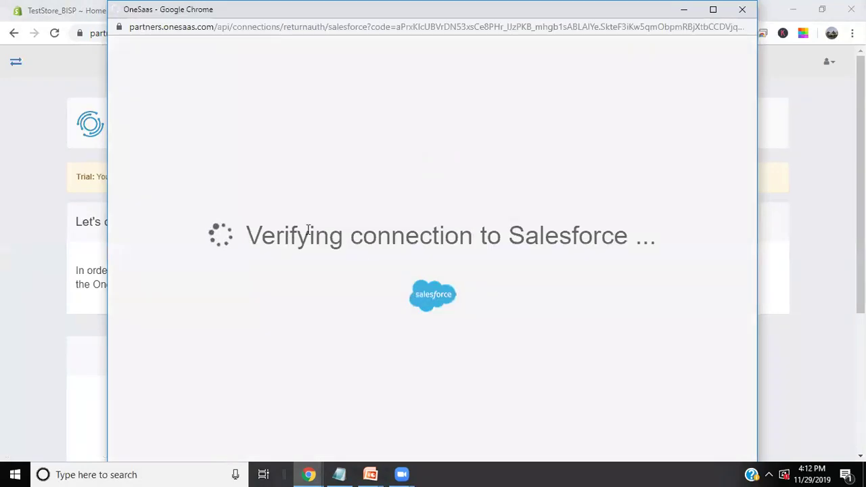
# Wait for the Salesforce connection to verify, then bring back the OneSaas window listing Shopify-to-Salesforce workflows
pyautogui.moveTo(245, 236); pyautogui.dragTo(620, 239)
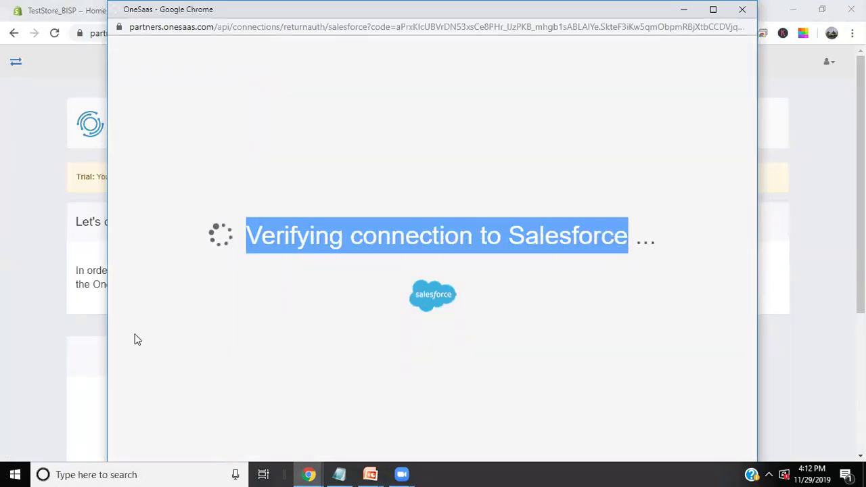
pyautogui.click(309, 474)
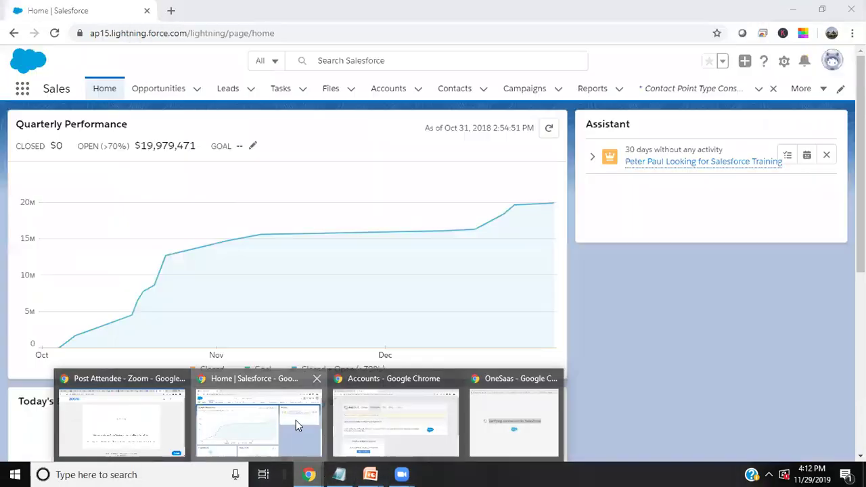
pyautogui.click(295, 420)
pyautogui.click(309, 474)
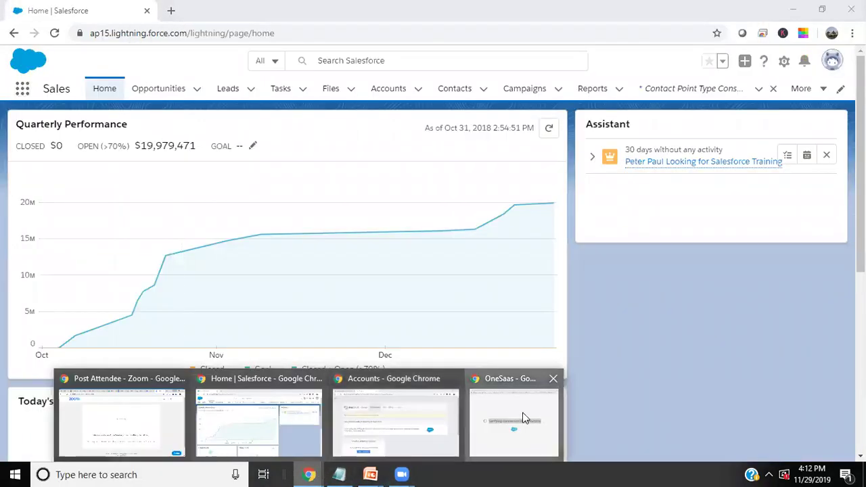
pyautogui.click(522, 418)
pyautogui.click(309, 474)
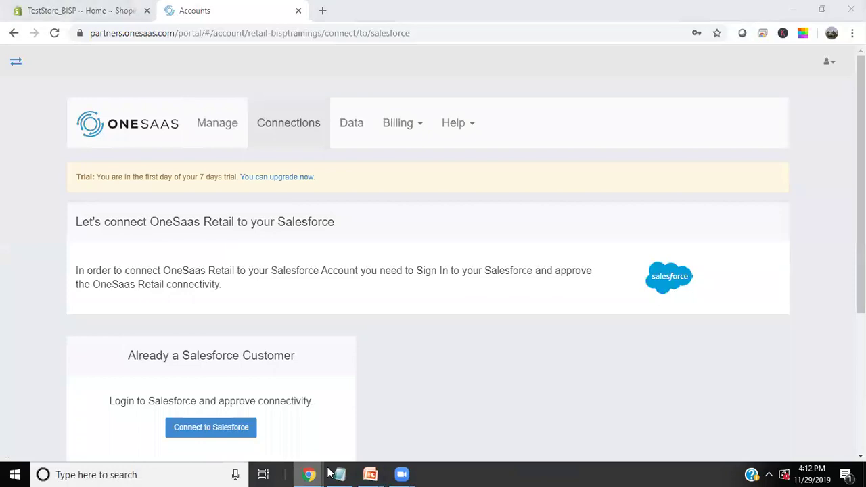
pyautogui.click(499, 428)
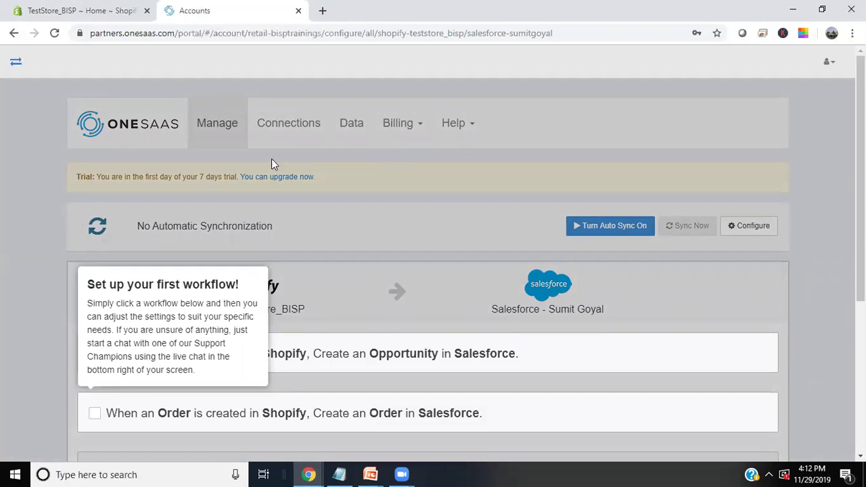
# Dismiss the first-workflow tip and tick the Shopify Customer to Salesforce Contact workflow
pyautogui.scroll(-2, 276, 233)
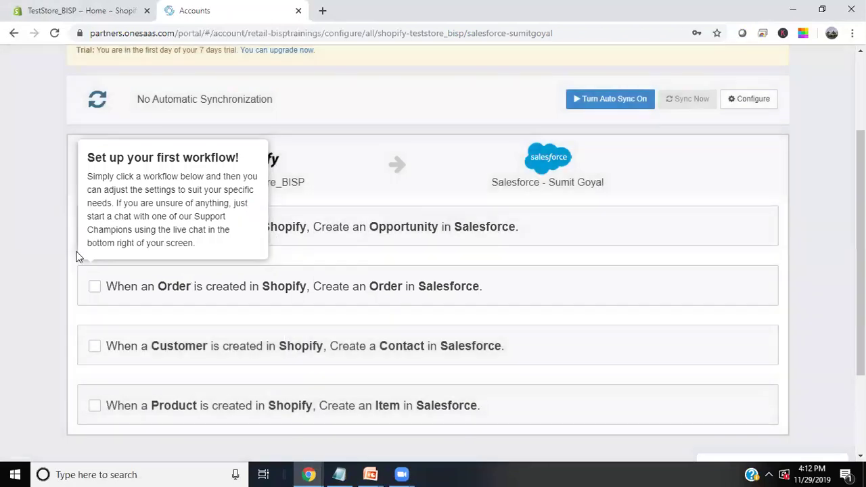
pyautogui.click(37, 188)
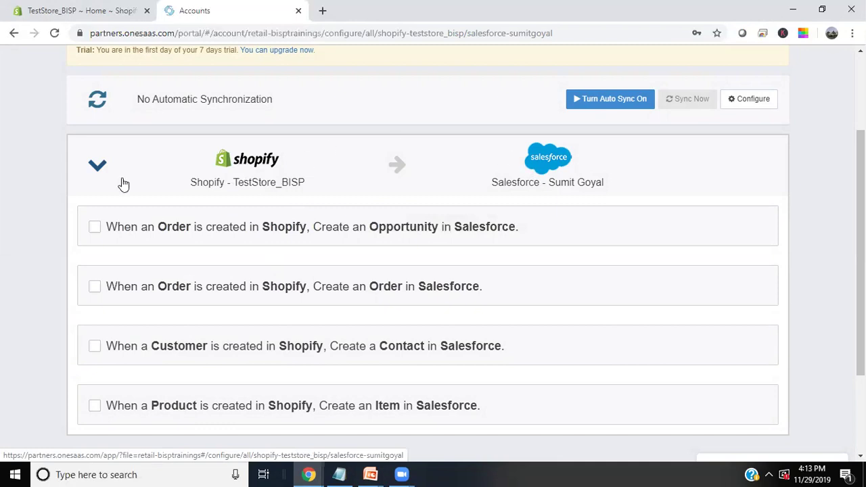
pyautogui.click(100, 169)
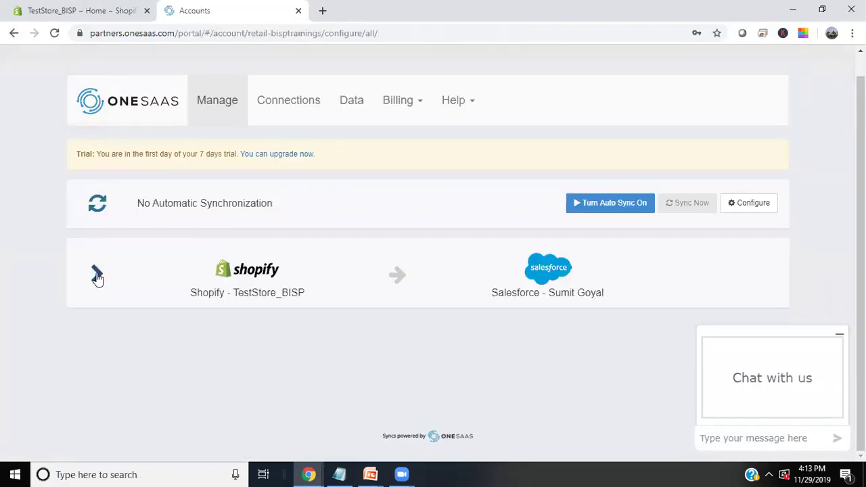
pyautogui.click(97, 274)
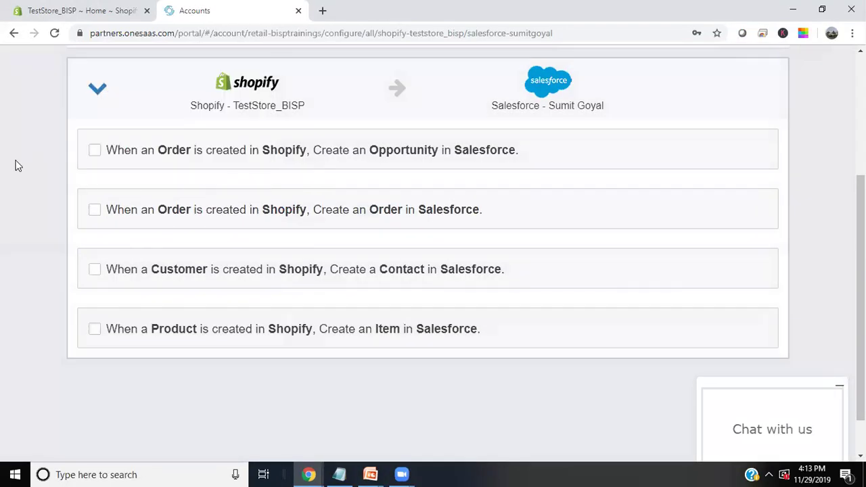
pyautogui.click(94, 270)
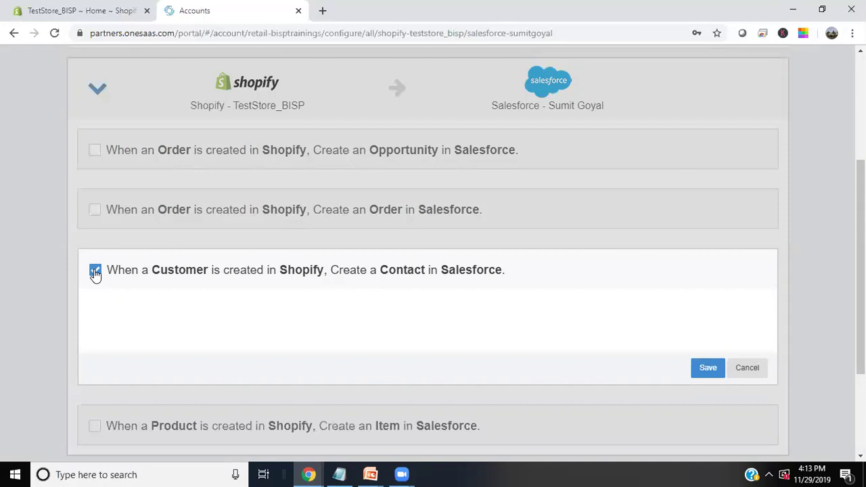
pyautogui.scroll(3, 386, 361)
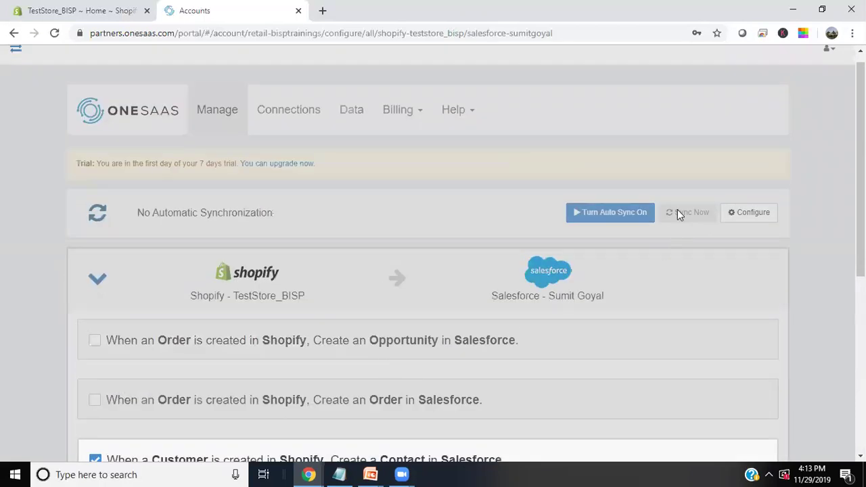
pyautogui.scroll(-5, 704, 304)
# Save the Customer-to-Contact workflow, turn on hourly auto sync, and run Sync Now
pyautogui.click(708, 241)
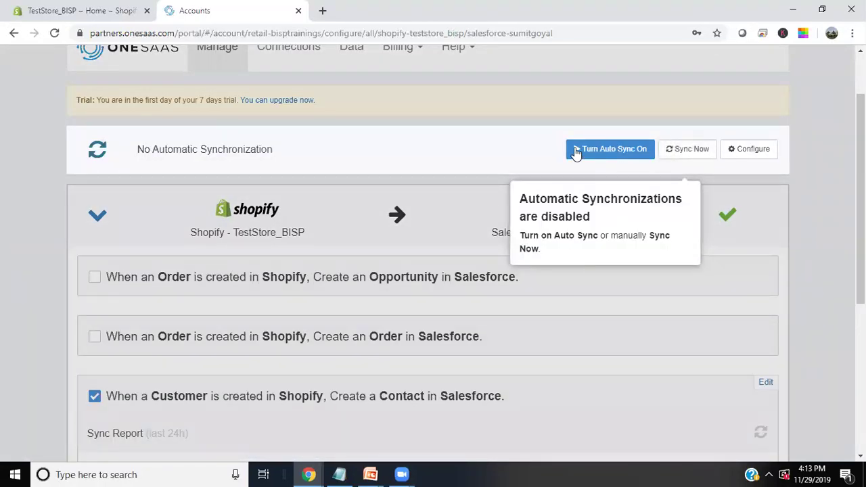
pyautogui.click(575, 152)
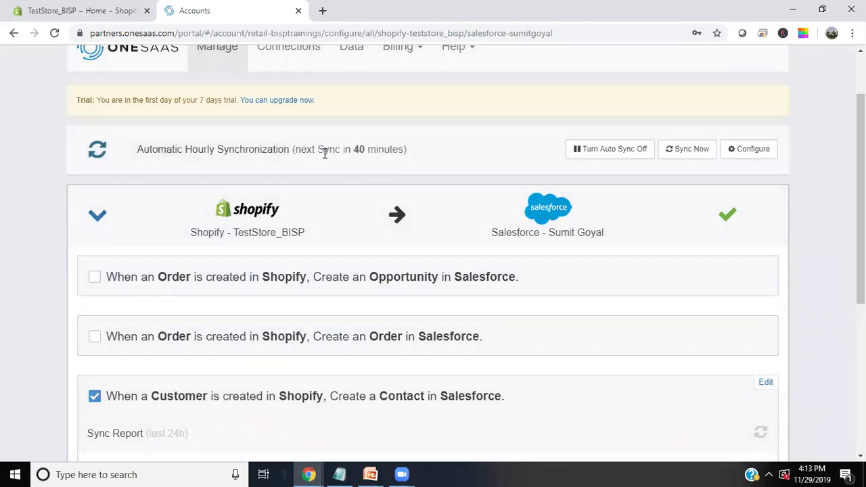
pyautogui.moveTo(304, 148); pyautogui.dragTo(394, 159)
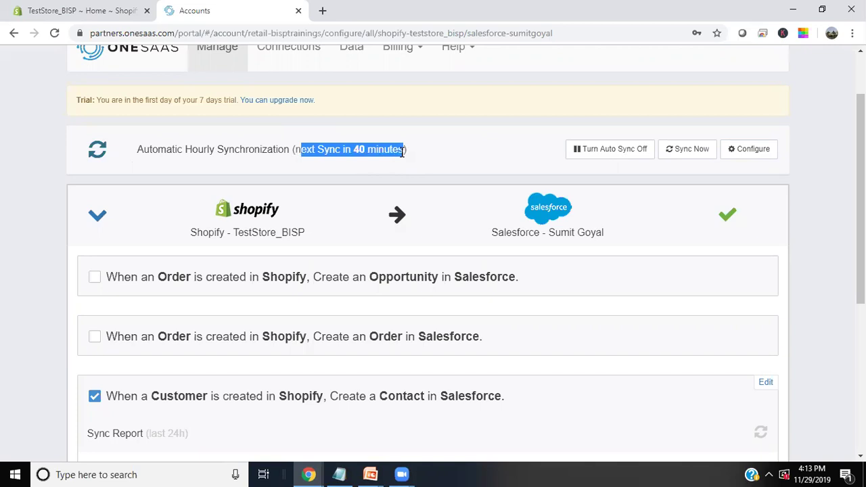
pyautogui.click(46, 295)
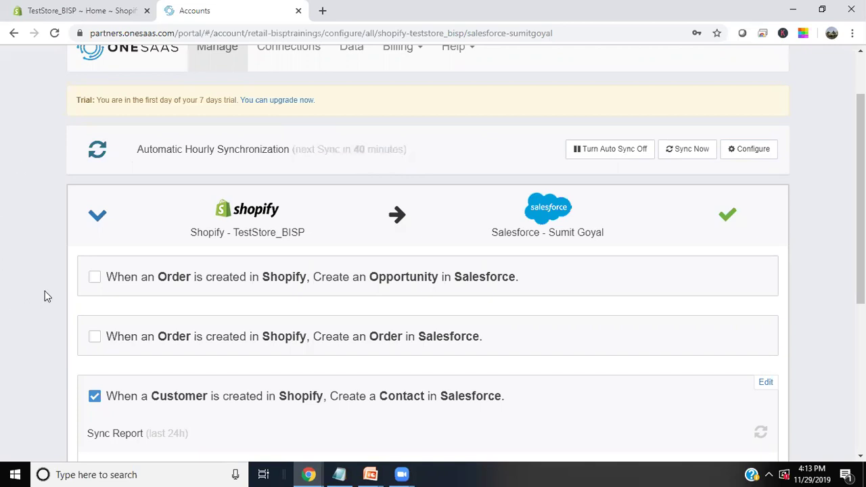
pyautogui.scroll(-2, 46, 295)
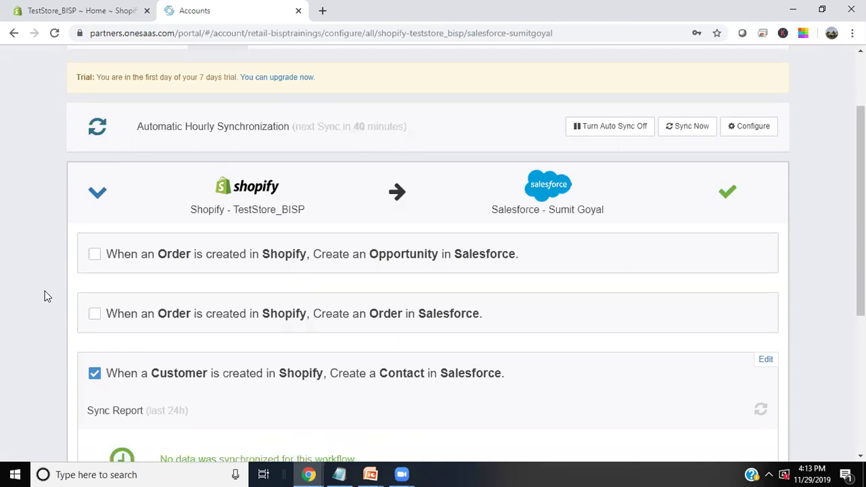
pyautogui.scroll(2, 46, 295)
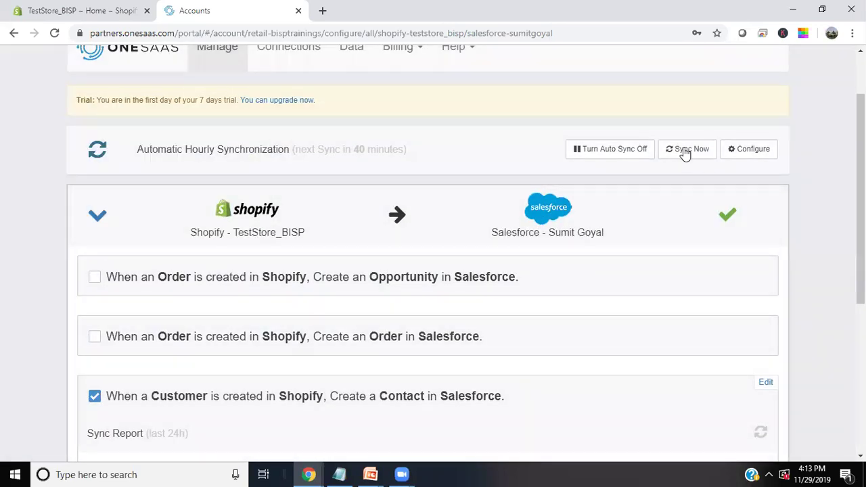
pyautogui.click(683, 150)
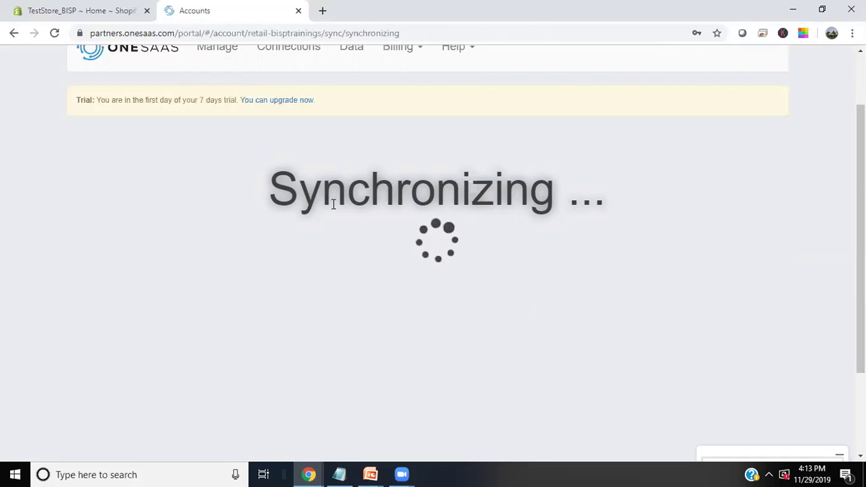
# Go to the Shopify Customers page, check the OneSaas sync page, then open the Add customer form
pyautogui.click(41, 9)
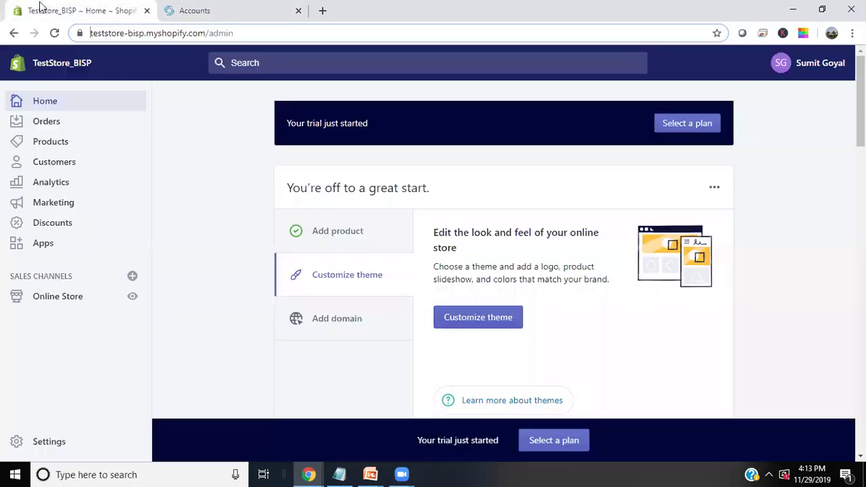
pyautogui.click(57, 169)
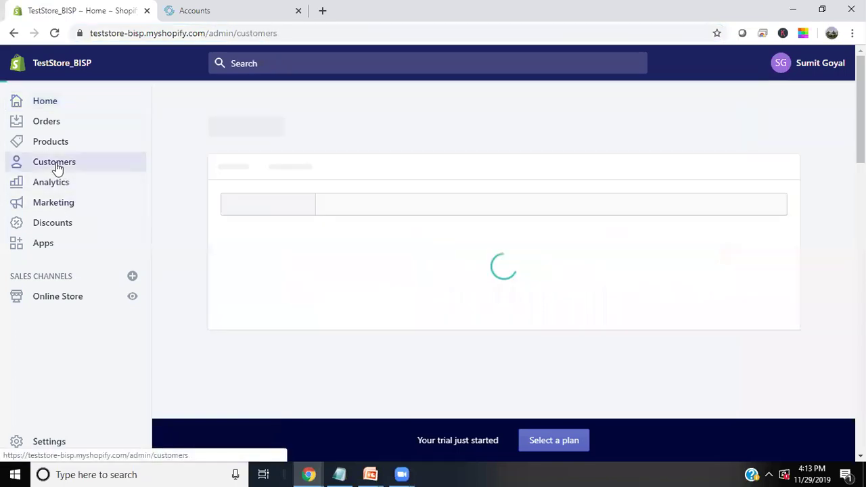
pyautogui.click(241, 8)
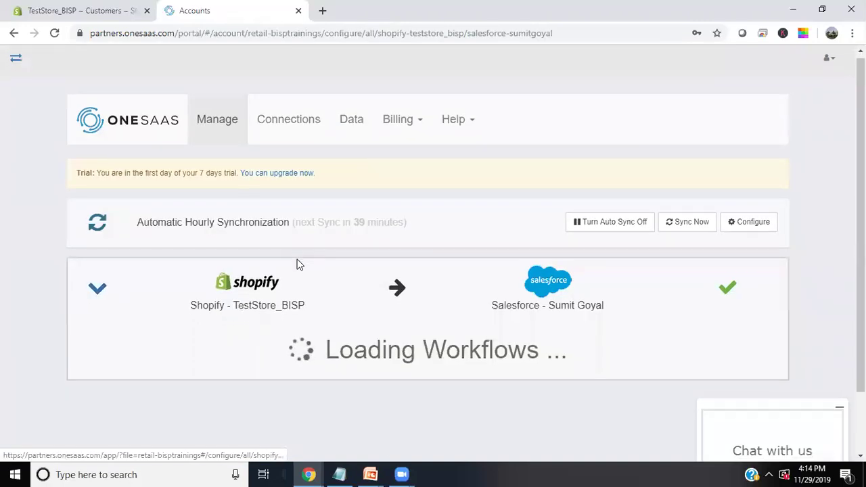
pyautogui.scroll(-10, 295, 264)
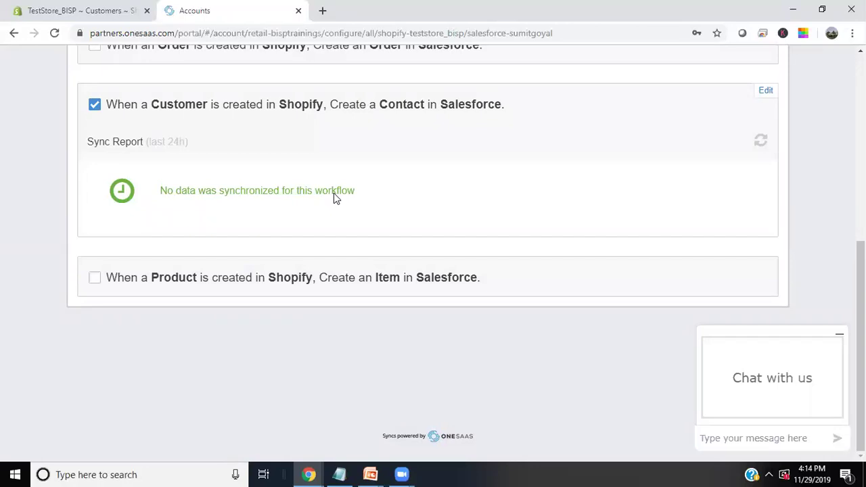
pyautogui.click(75, 8)
pyautogui.click(255, 369)
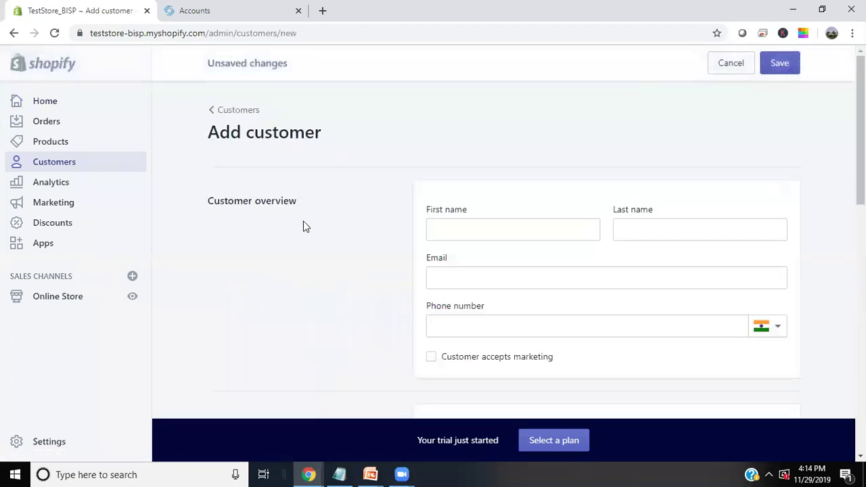
# Enter the customer's first name, last name, email and phone number
pyautogui.click(470, 229)
pyautogui.press('Tab')
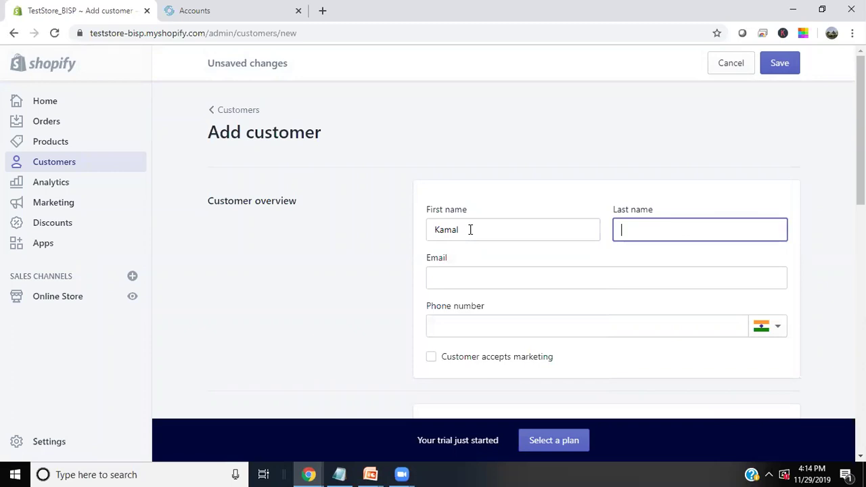
pyautogui.press('Tab')
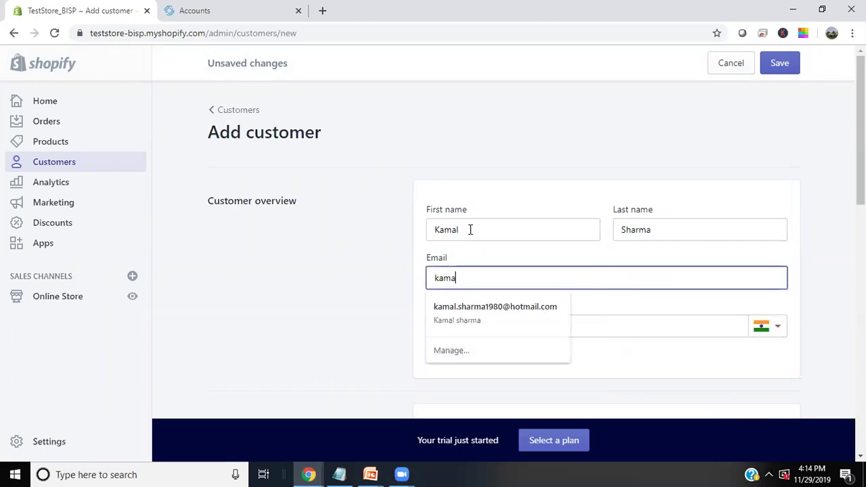
pyautogui.press('Tab')
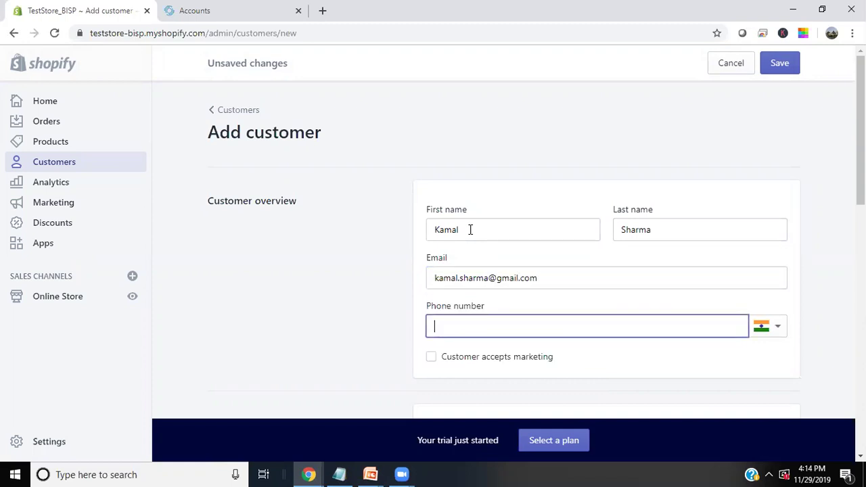
pyautogui.write('+9')
pyautogui.press('BackSpace')
pyautogui.press('BackSpace')
pyautogui.press('BackSpace')
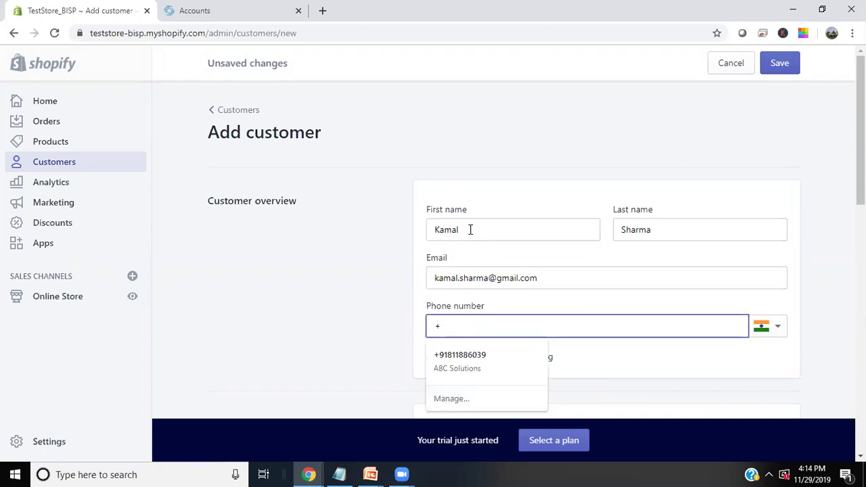
pyautogui.press('BackSpace')
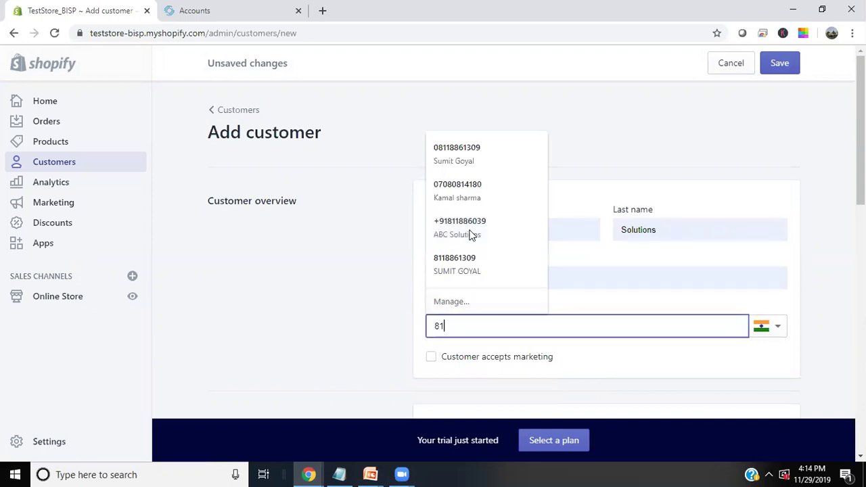
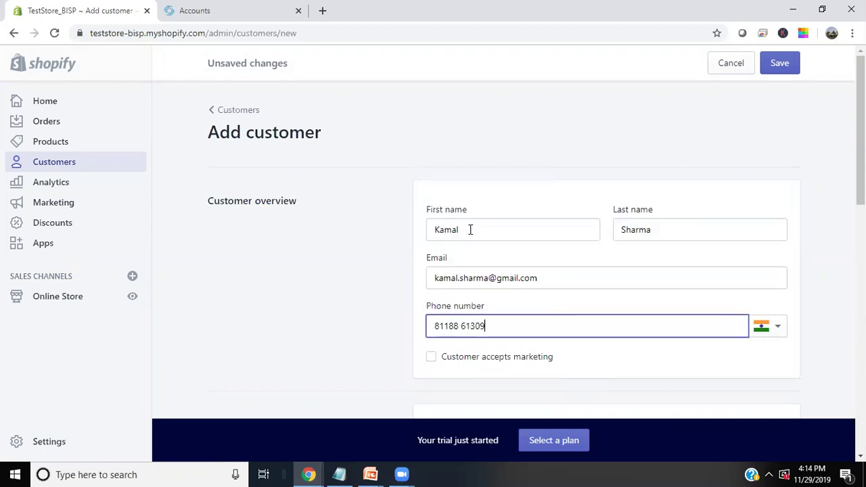
# Fill in the address name, company BISP, street, apartment and city Bhopal
pyautogui.scroll(-3, 470, 229)
pyautogui.click(474, 258)
pyautogui.press('Tab')
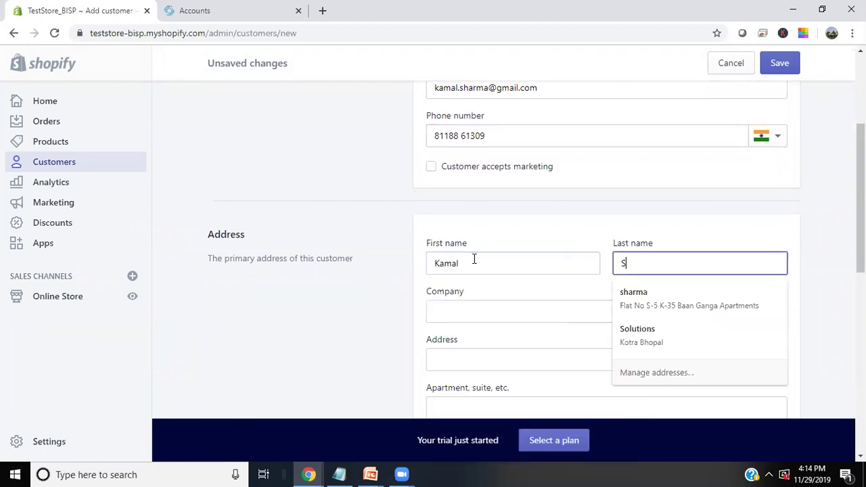
pyautogui.press('Tab')
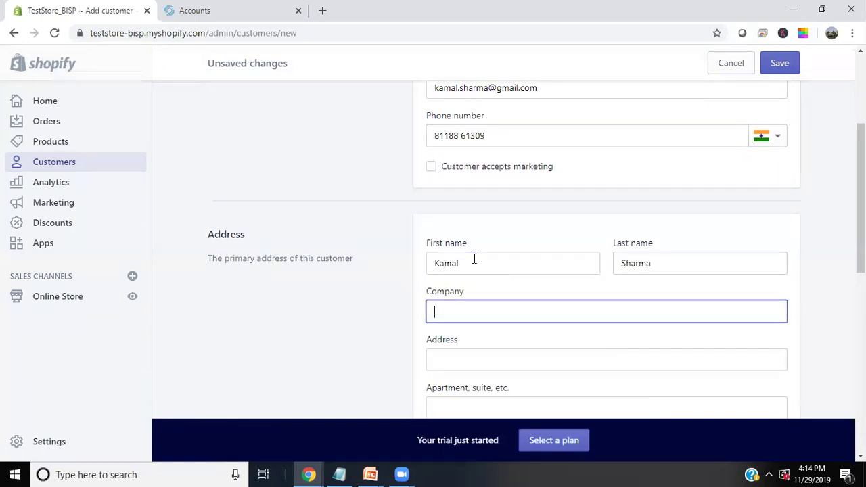
pyautogui.write('BISP')
pyautogui.press('Tab')
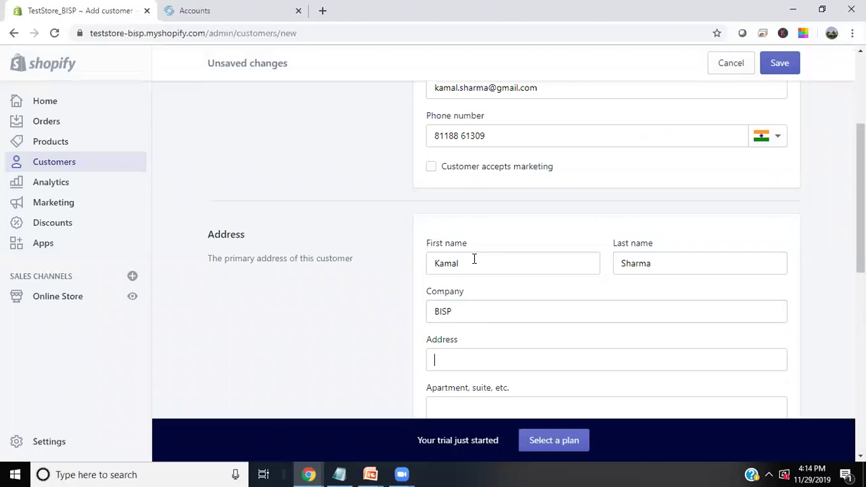
pyautogui.scroll(-2, 474, 259)
pyautogui.write('BHOPAL')
pyautogui.press('Tab')
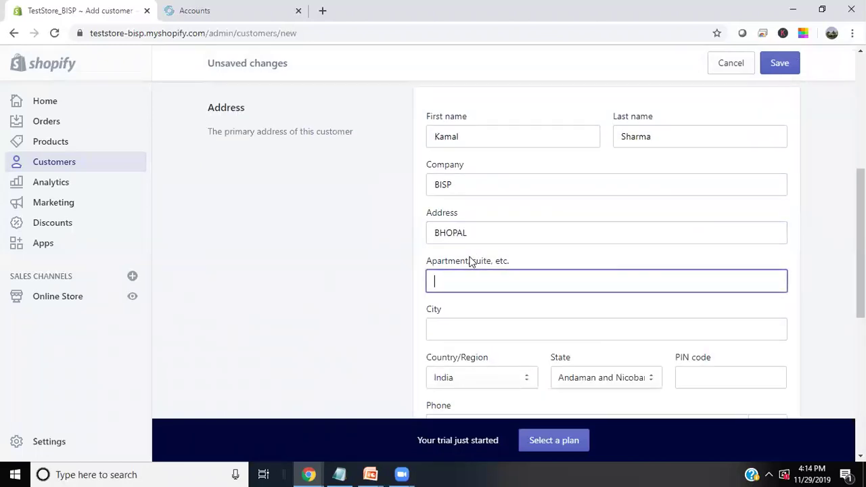
pyautogui.write('Surya Apartments')
pyautogui.press('Tab')
pyautogui.write('BHOP')
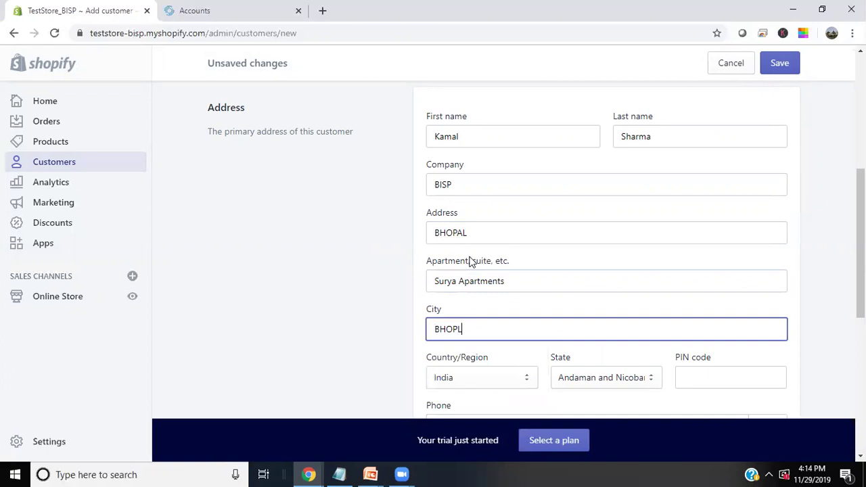
pyautogui.write('AL')
pyautogui.press('Tab')
# Set the state to Madhya Pradesh and enter the PIN code and address phone number
pyautogui.scroll(-2, 471, 261)
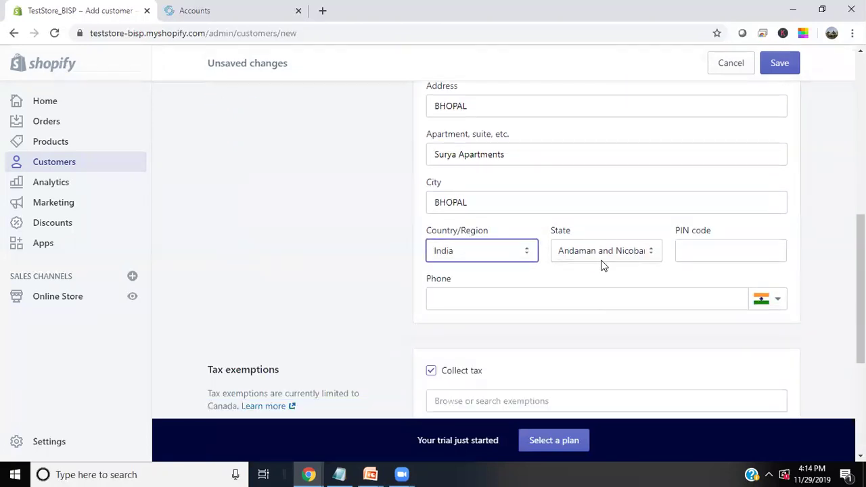
pyautogui.click(601, 262)
pyautogui.press('m')
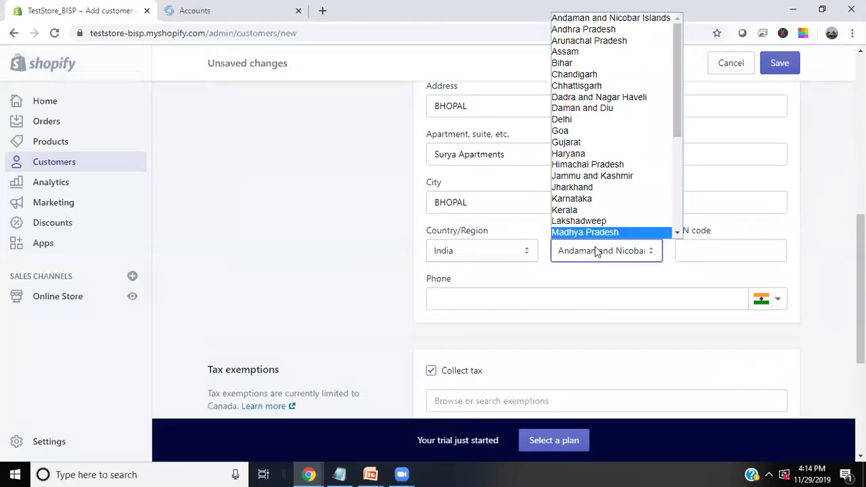
pyautogui.scroll(-1, 589, 234)
pyautogui.click(589, 232)
pyautogui.click(595, 250)
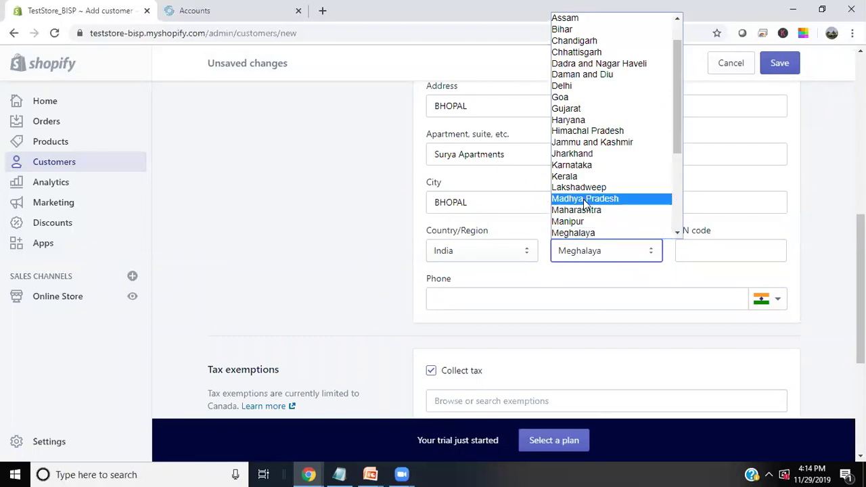
pyautogui.click(585, 199)
pyautogui.click(727, 251)
pyautogui.write('208011')
pyautogui.click(456, 292)
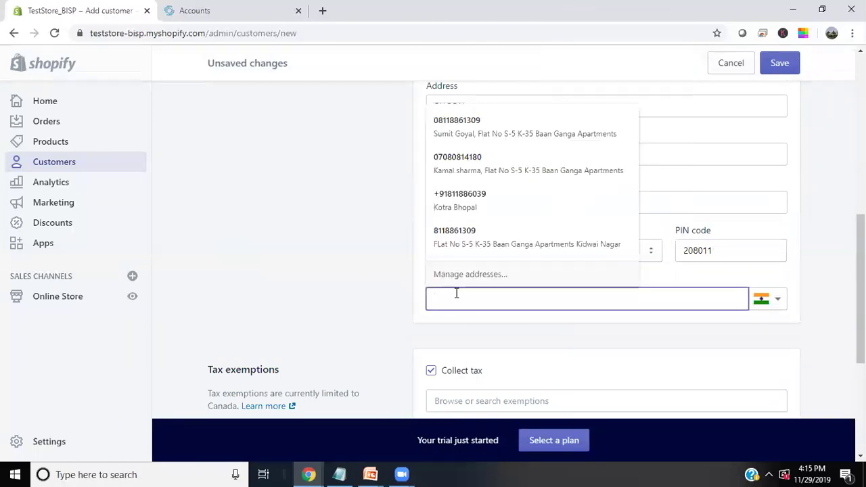
pyautogui.write('9')
pyautogui.press('BackSpace')
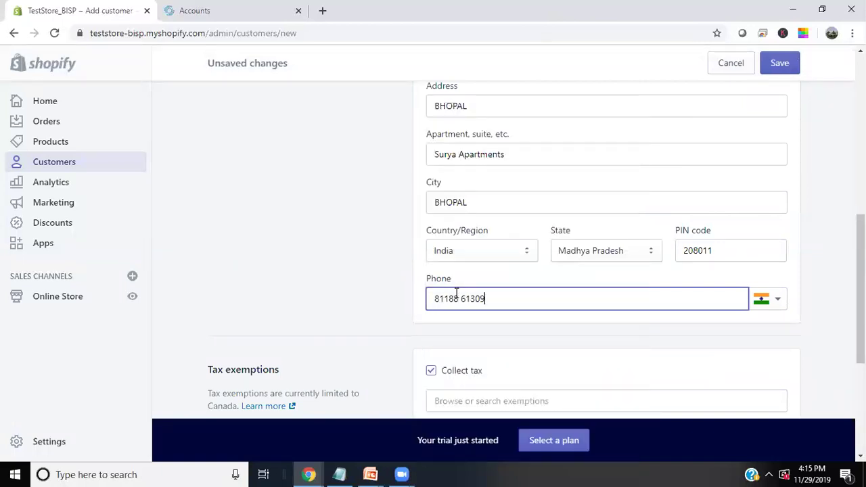
pyautogui.click(462, 391)
# Turn off tax collection for the customer and save the new customer
pyautogui.click(431, 369)
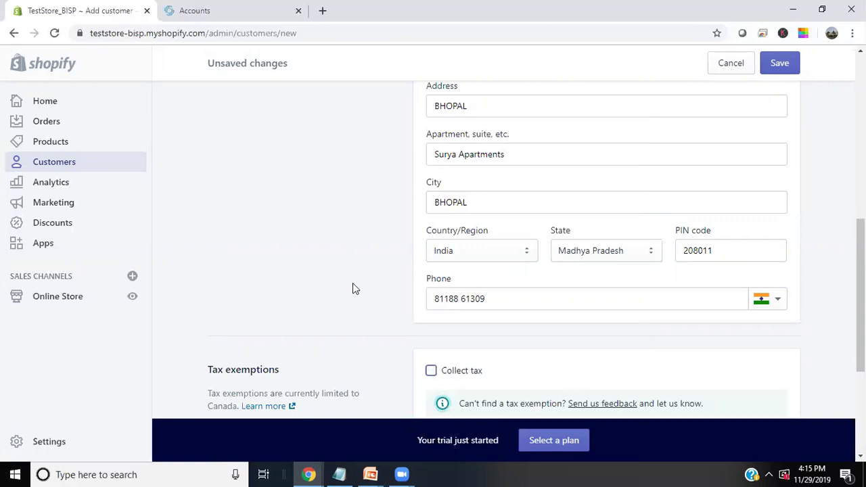
pyautogui.scroll(-3, 353, 283)
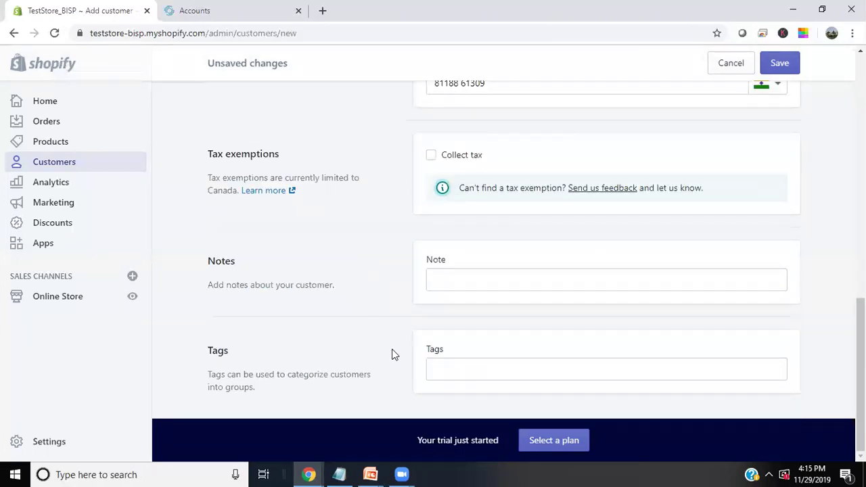
pyautogui.scroll(10, 392, 354)
pyautogui.click(779, 62)
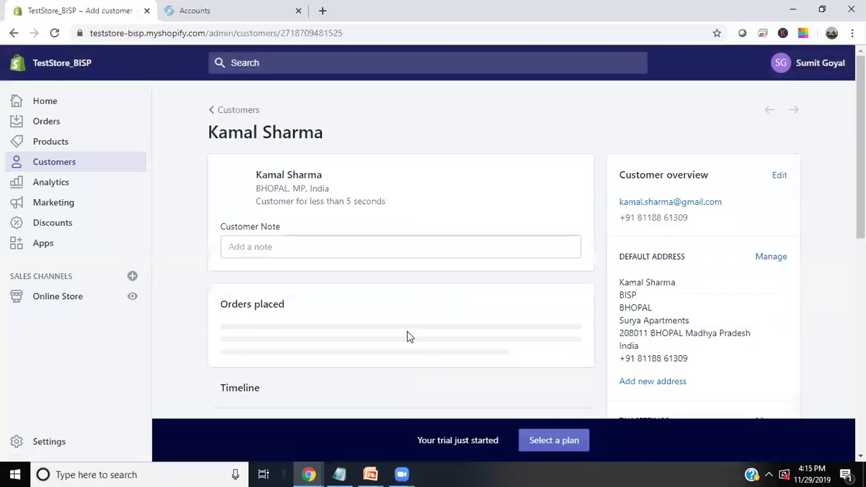
pyautogui.scroll(-5, 440, 247)
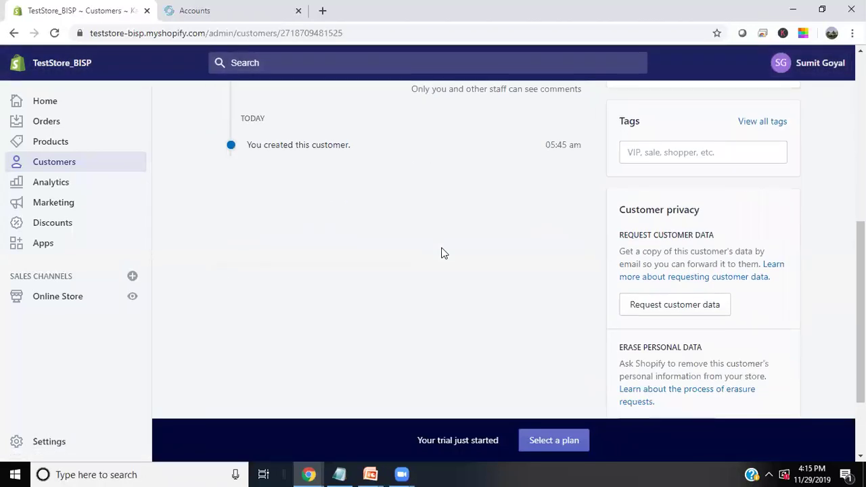
pyautogui.scroll(5, 526, 273)
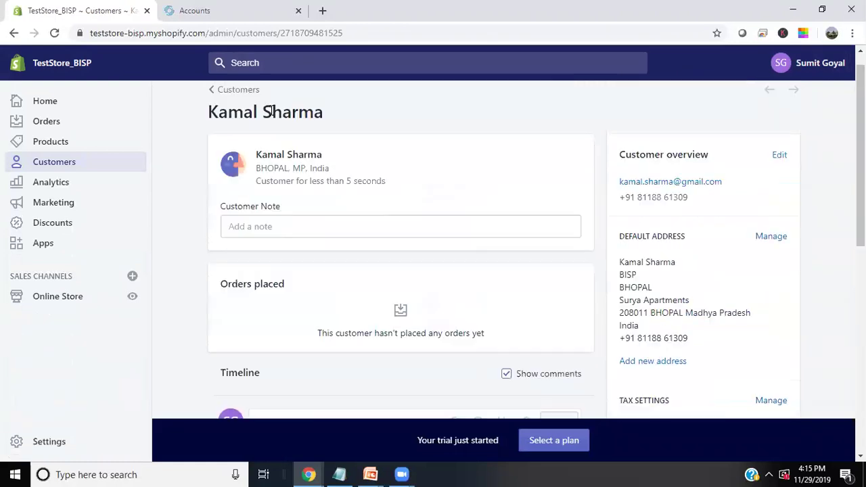
pyautogui.click(204, 10)
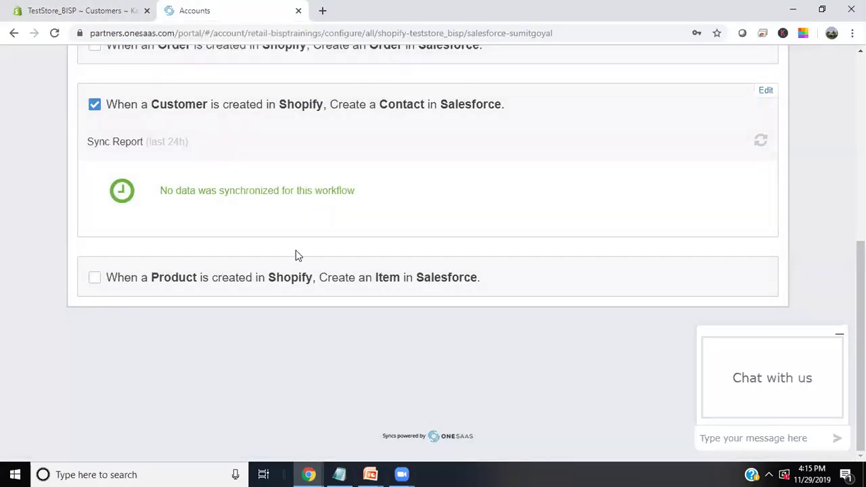
# Run Sync Now in OneSaas and confirm the report shows 1 contact created in Salesforce
pyautogui.scroll(6, 298, 255)
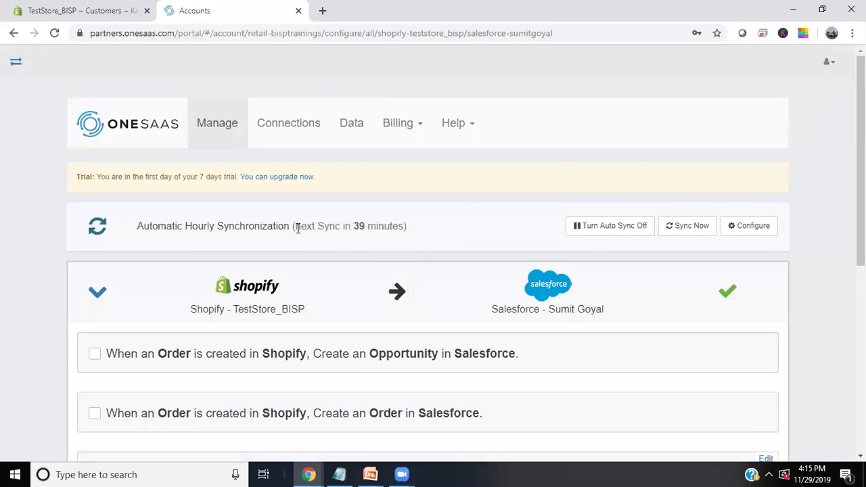
pyautogui.moveTo(295, 226); pyautogui.dragTo(398, 228)
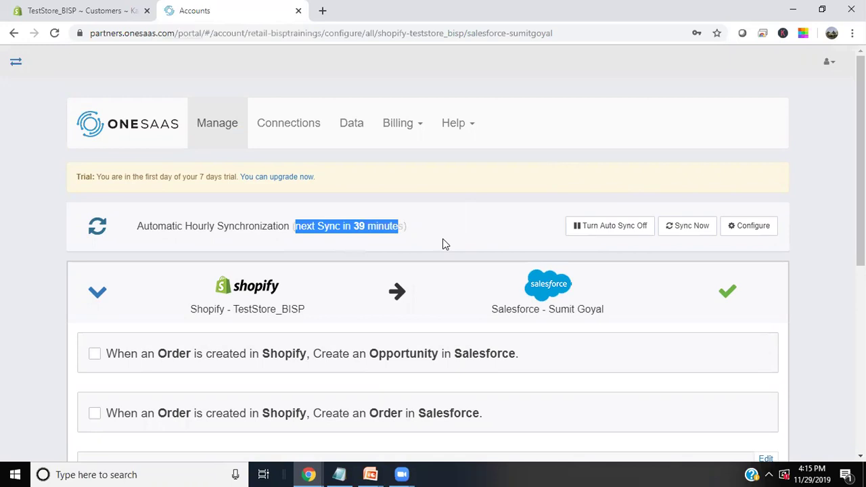
pyautogui.click(685, 228)
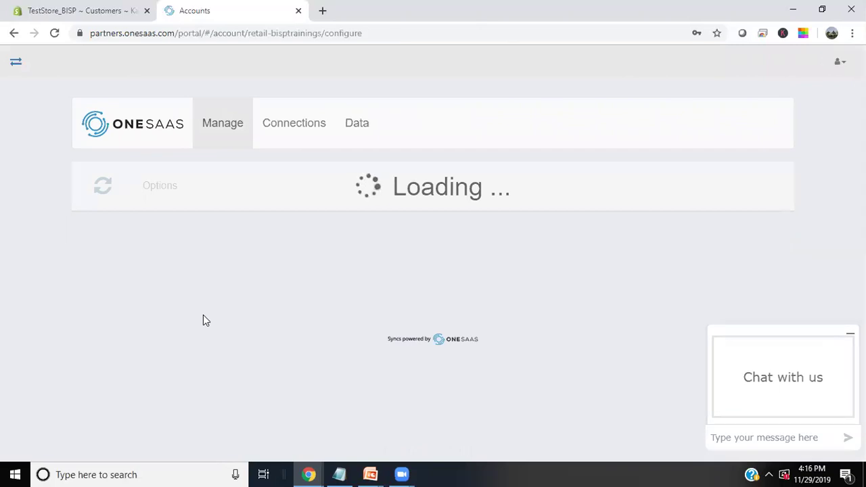
pyautogui.scroll(-4, 193, 313)
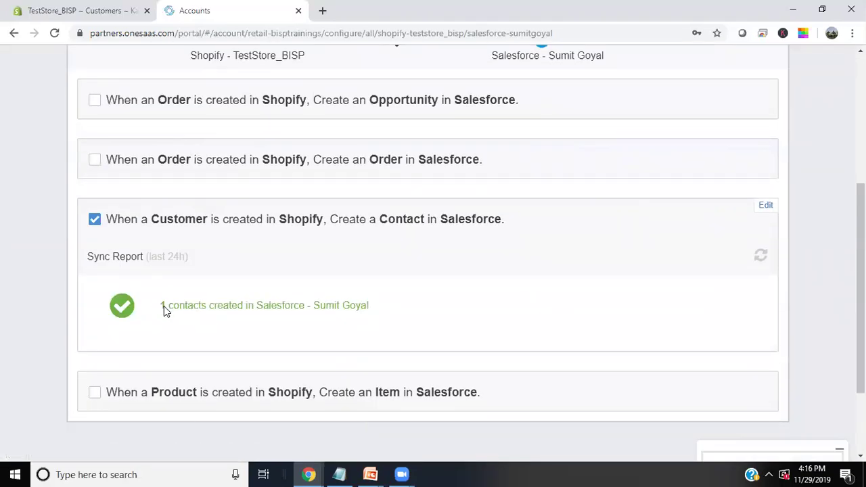
pyautogui.moveTo(174, 305); pyautogui.dragTo(358, 318)
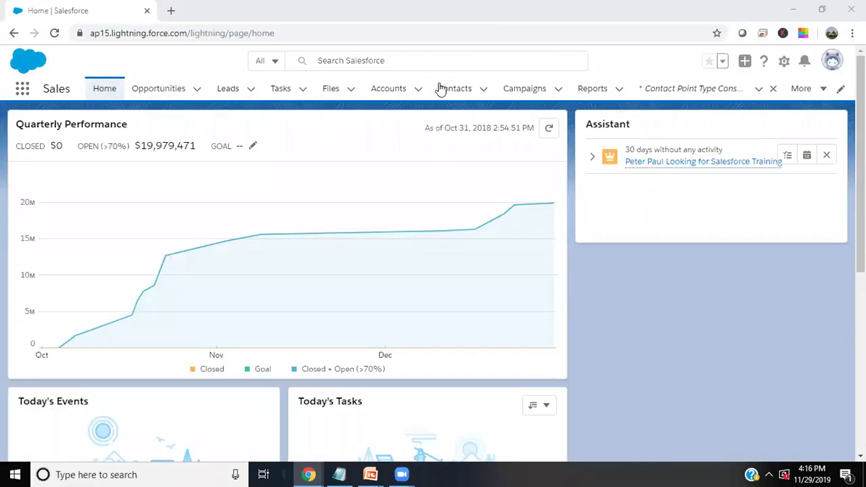
# Open the synced contact from Salesforce Contacts and review its phone, email and mailing address
pyautogui.click(446, 89)
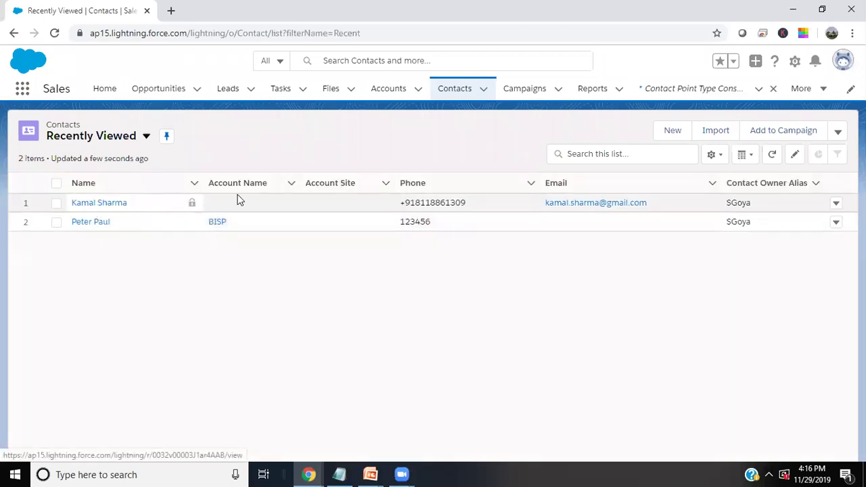
pyautogui.click(83, 203)
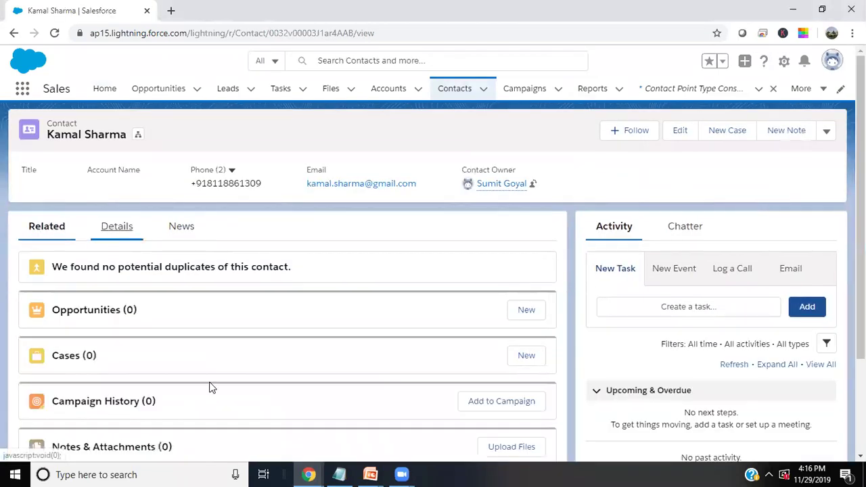
pyautogui.scroll(-4, 209, 386)
pyautogui.scroll(4, 289, 328)
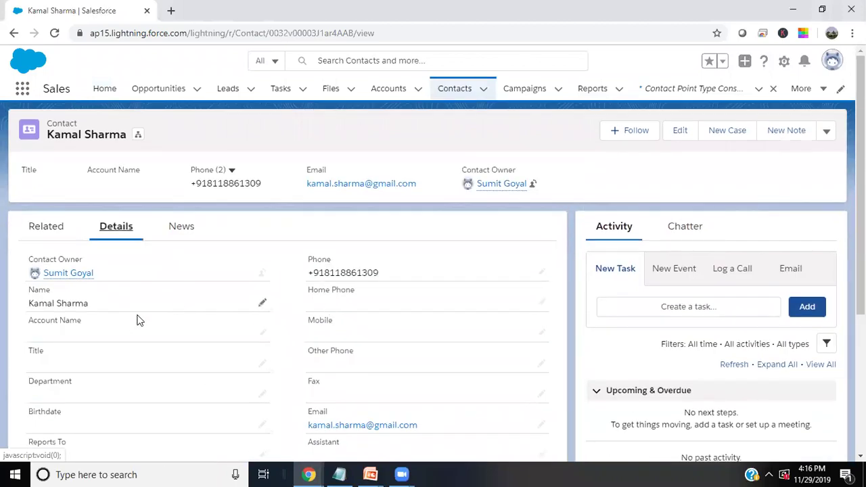
pyautogui.scroll(-5, 136, 320)
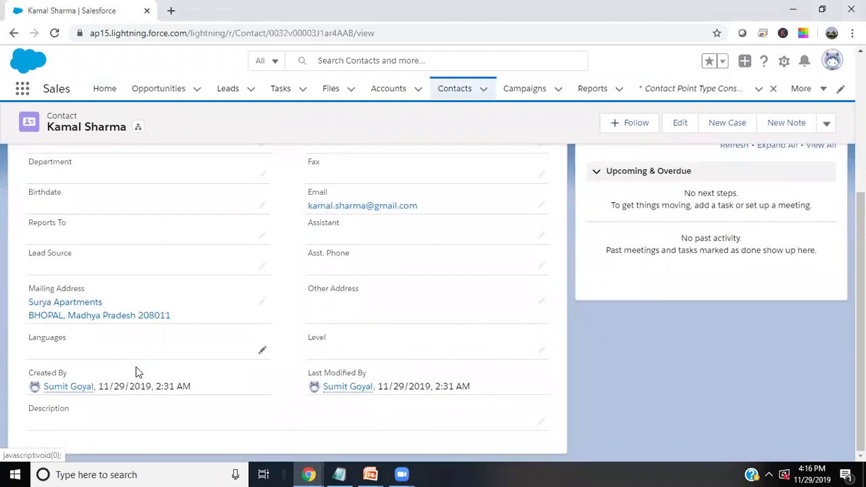
pyautogui.scroll(1, 206, 450)
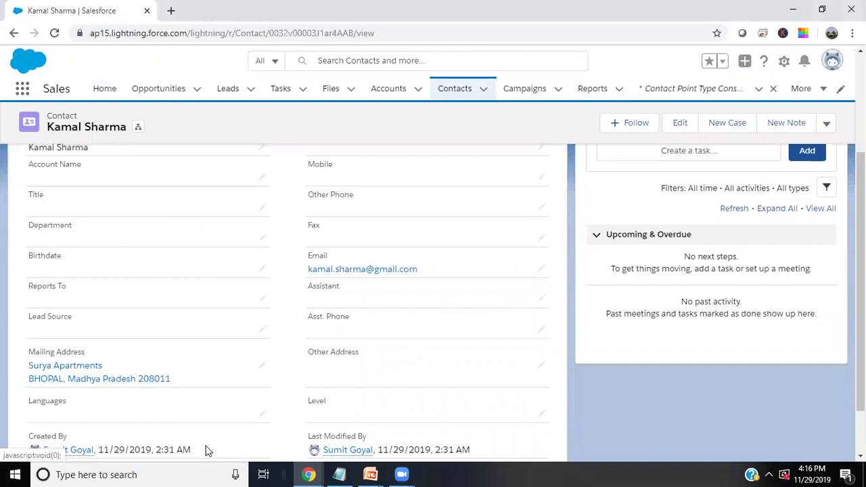
pyautogui.scroll(3, 208, 451)
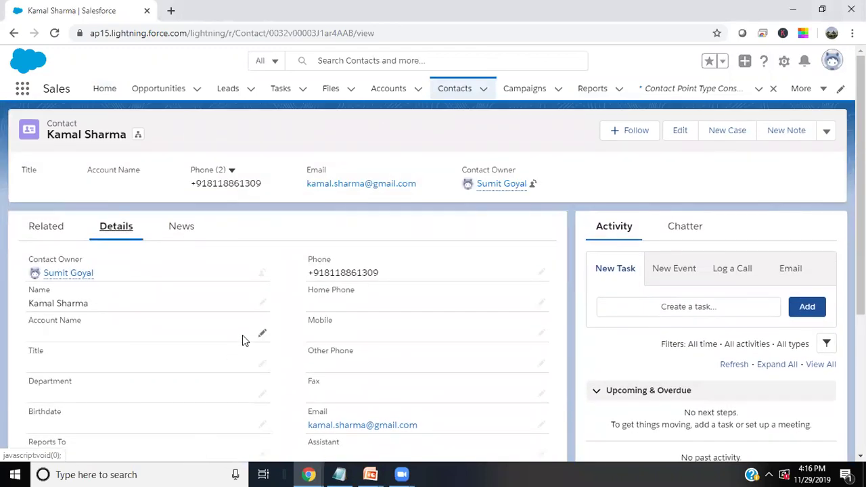
# Switch back to the OneSaas workflow window through the taskbar previews
pyautogui.click(308, 474)
pyautogui.moveTo(309, 474)
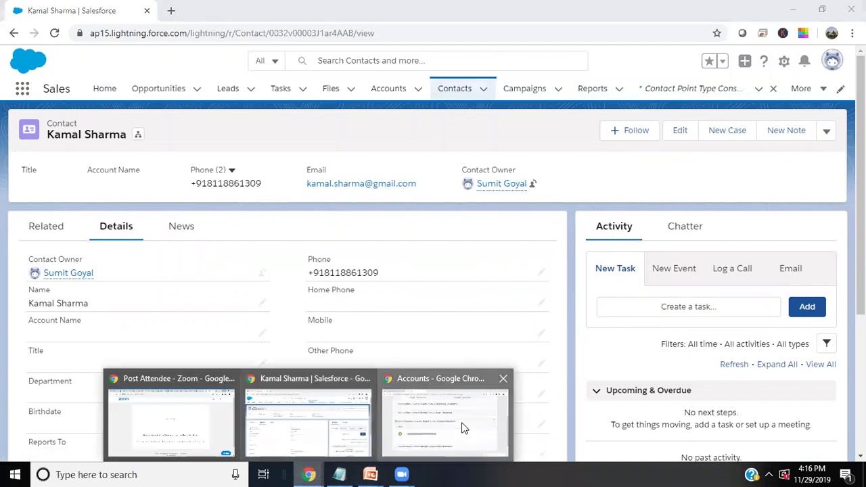
pyautogui.click(447, 423)
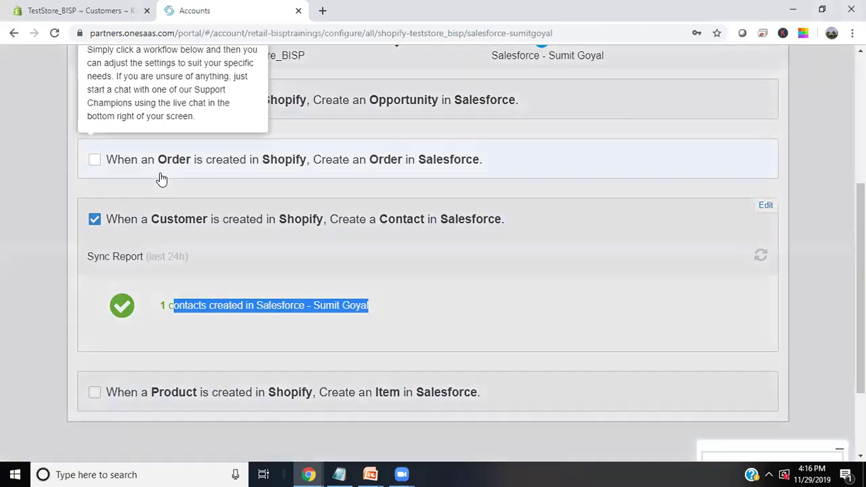
# Glance at the Shopify customer record, then return to the OneSaas report showing 1 contact created
pyautogui.scroll(2, 160, 178)
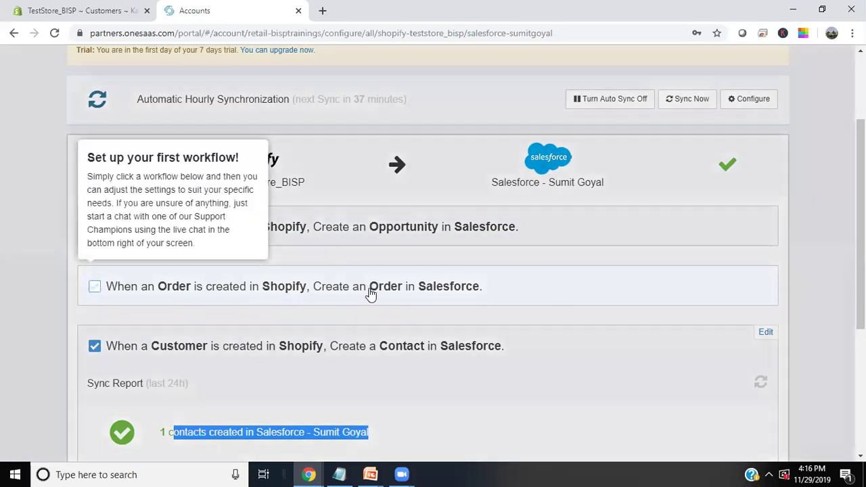
pyautogui.scroll(-4, 227, 292)
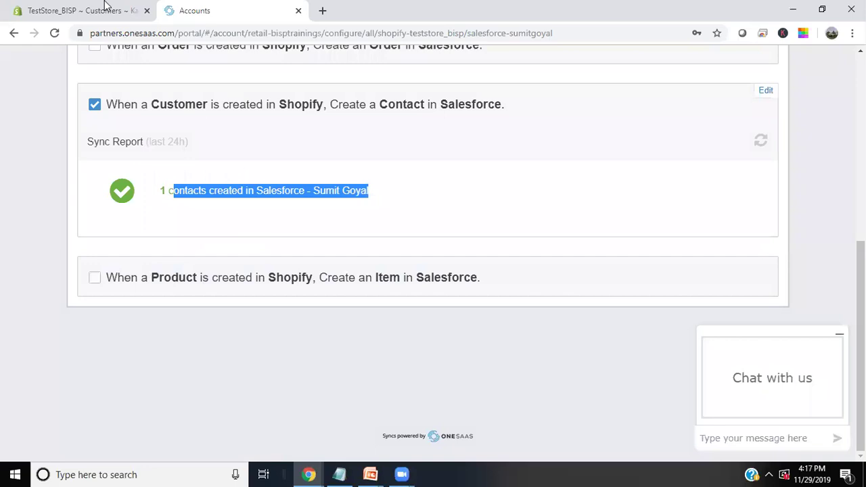
pyautogui.click(101, 10)
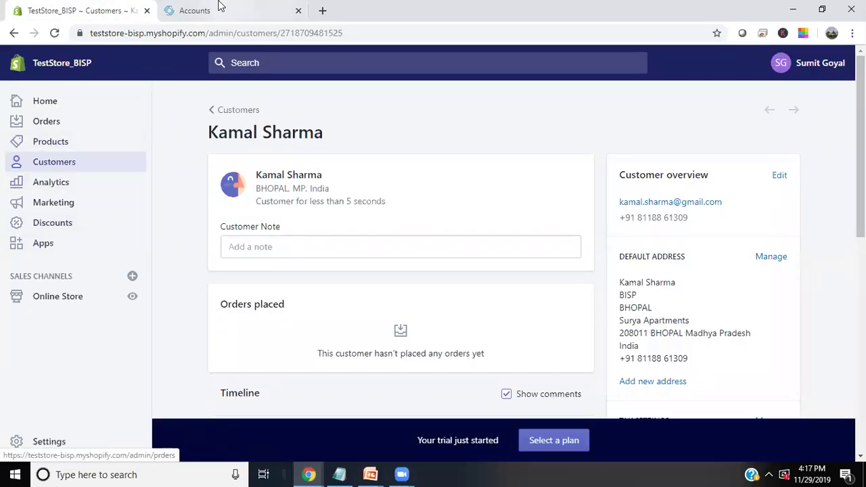
pyautogui.click(216, 10)
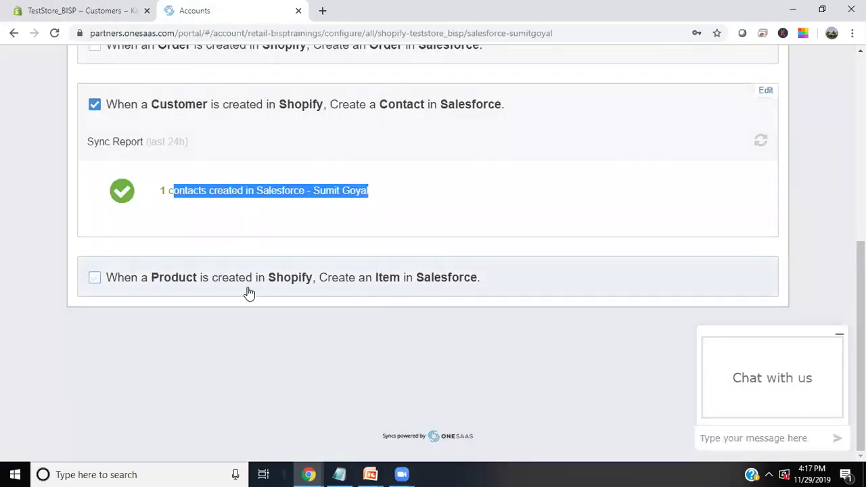
pyautogui.scroll(4, 131, 347)
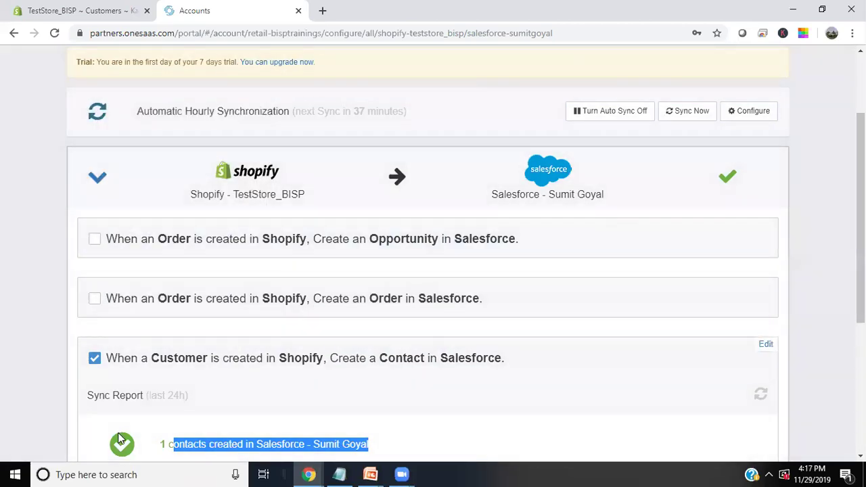
pyautogui.moveTo(104, 305)
pyautogui.scroll(-3, 105, 305)
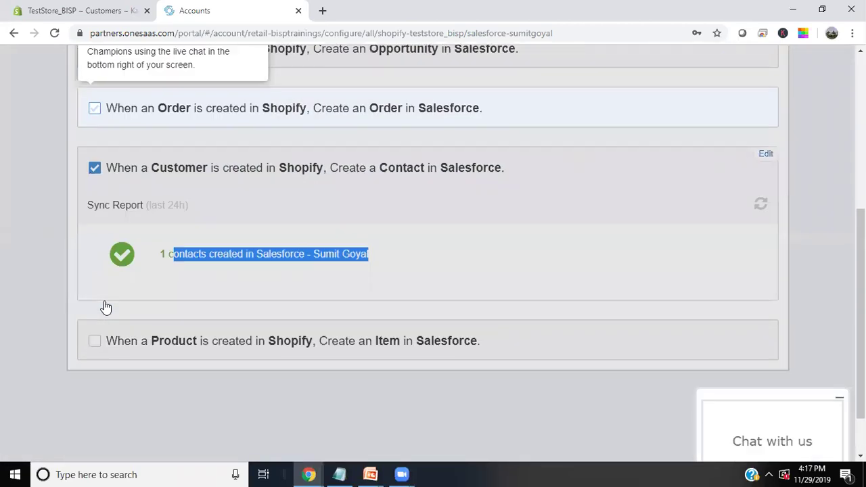